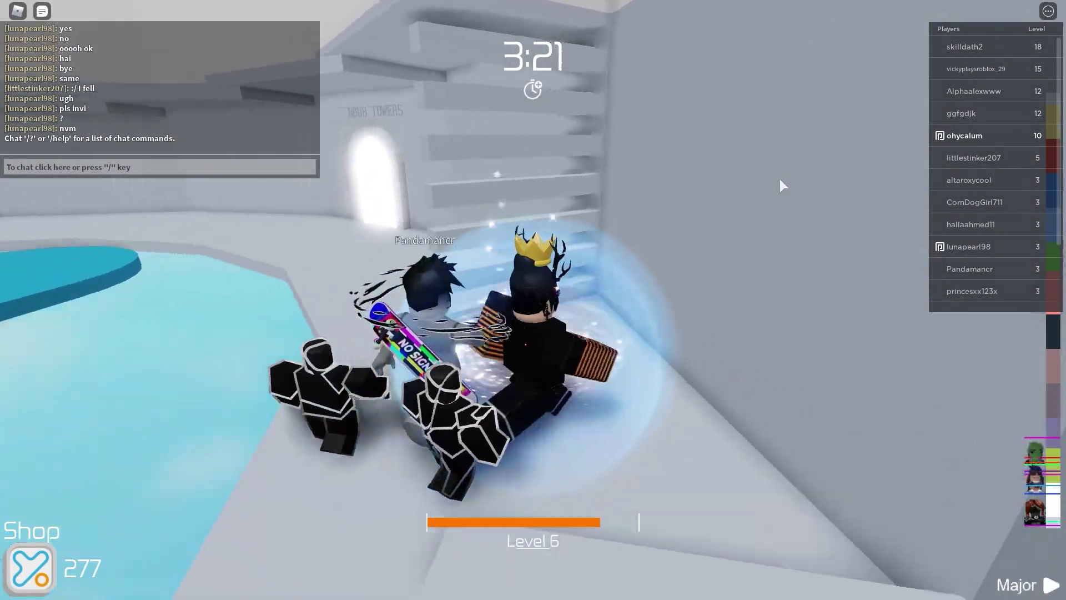
key("w")
key("space")
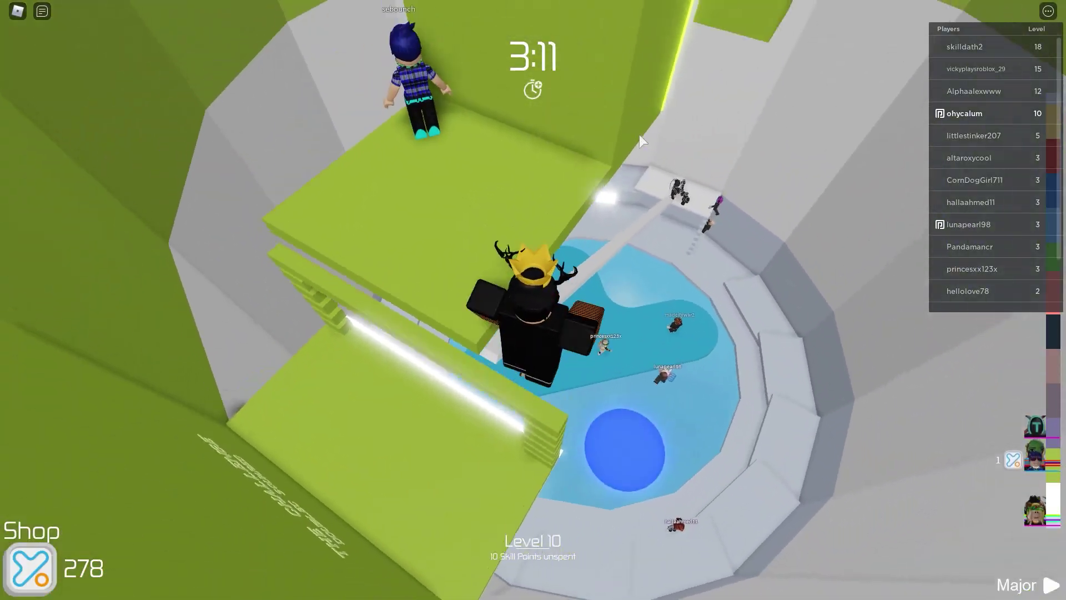
key("Tab")
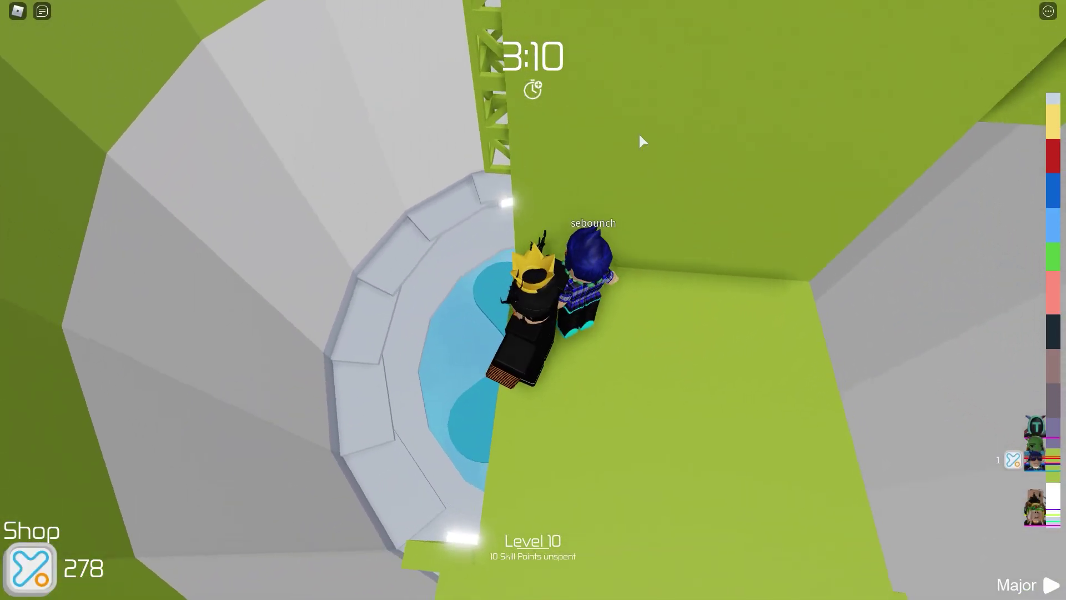
key("w")
key("space")
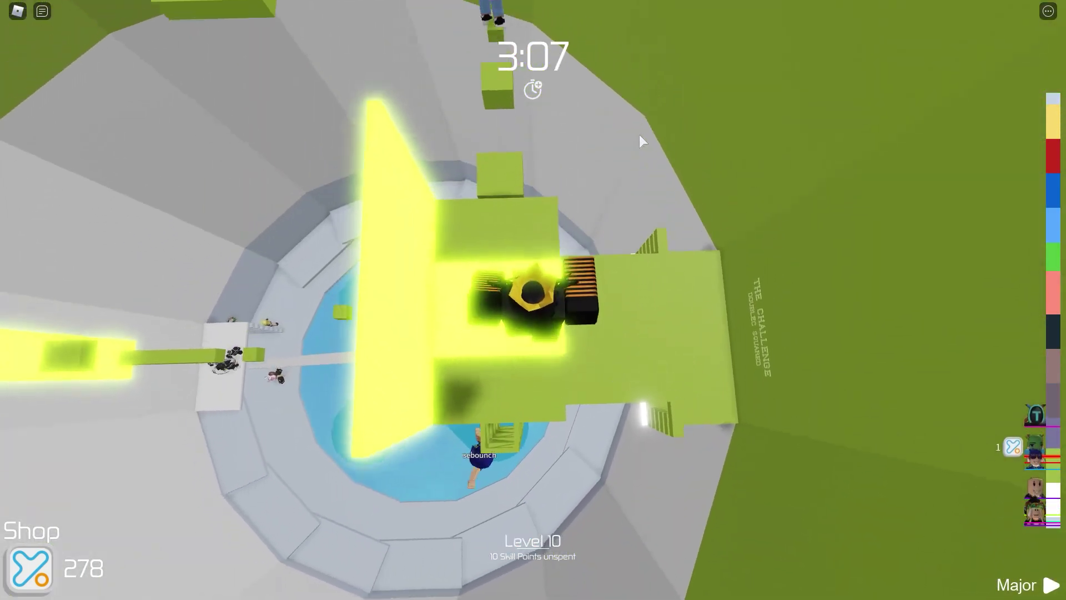
key("w")
key("space")
key("space")
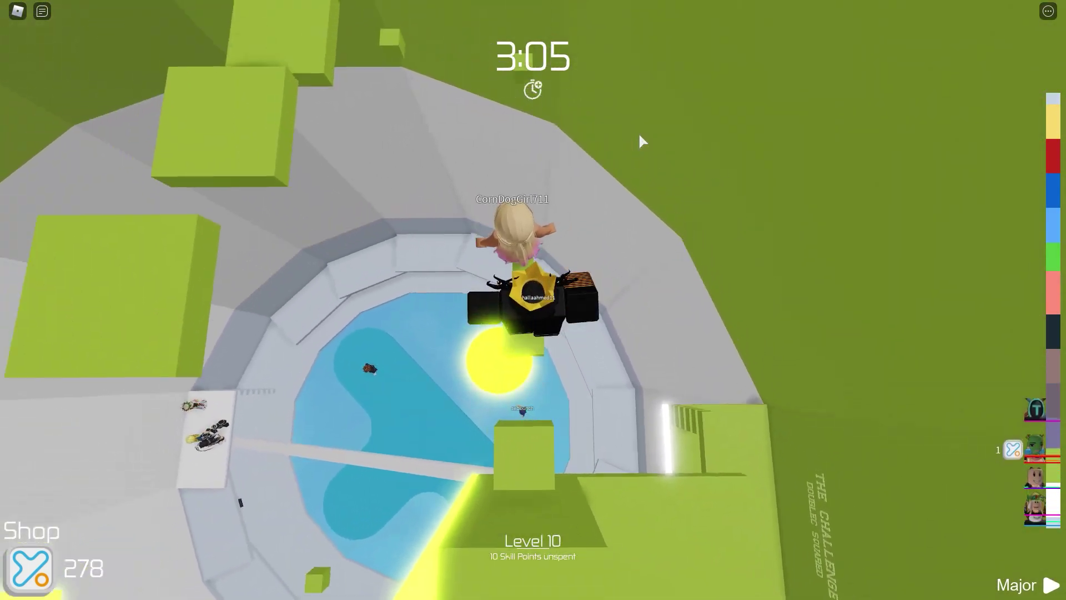
key("w")
key("space")
key("space")
right_click_drag(639, 136, 639, 135)
key("w")
key("space")
key("w")
key("space")
key("space")
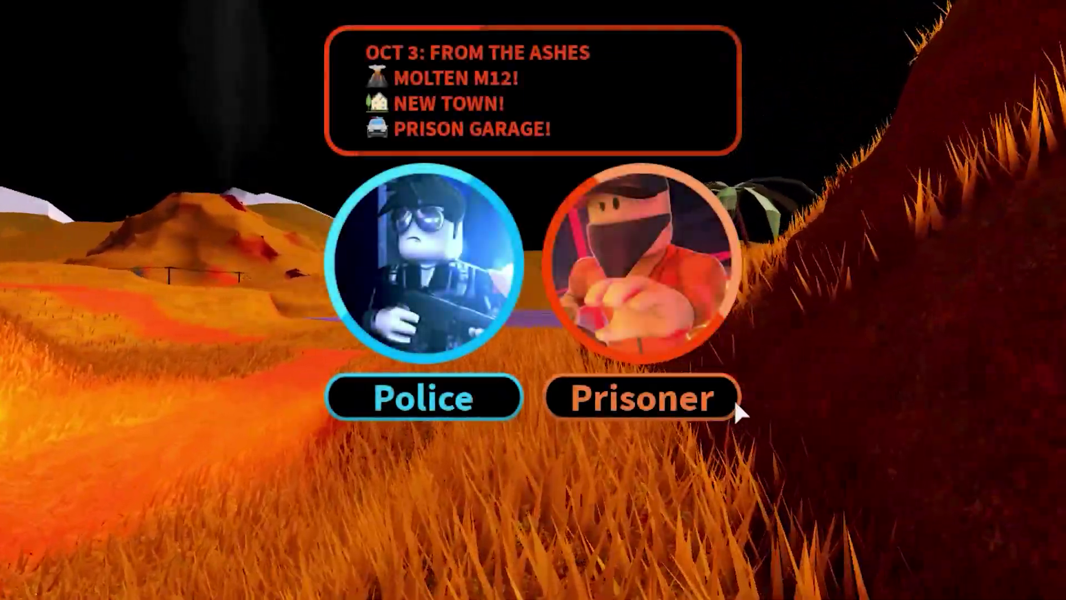
Choose the Prisoner team and start playing
left_click(685, 401)
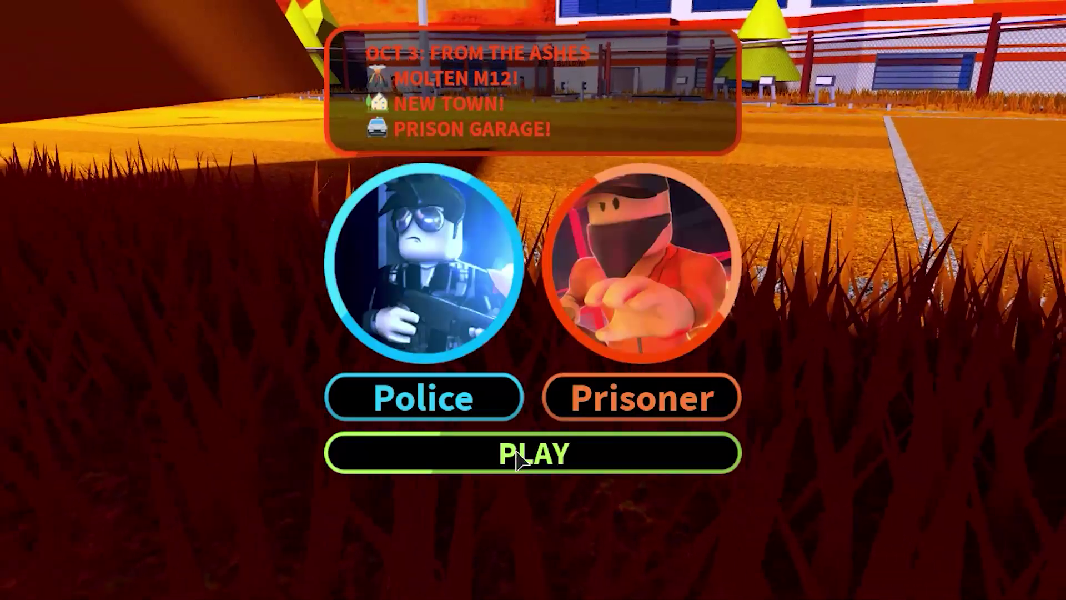
left_click(517, 455)
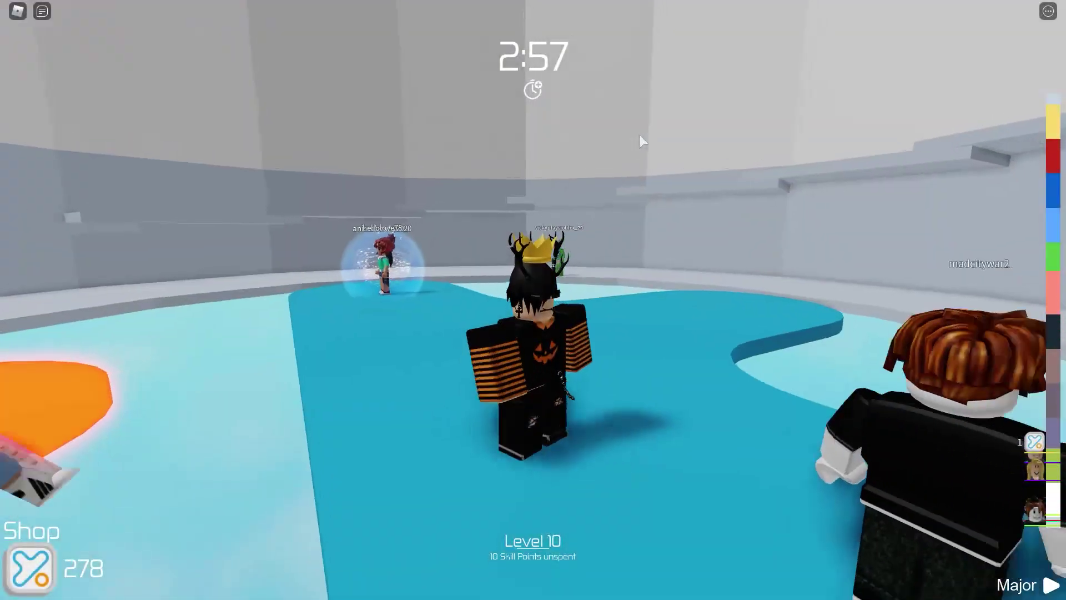
key("d")
right_click_drag(639, 135, 639, 135)
key("w")
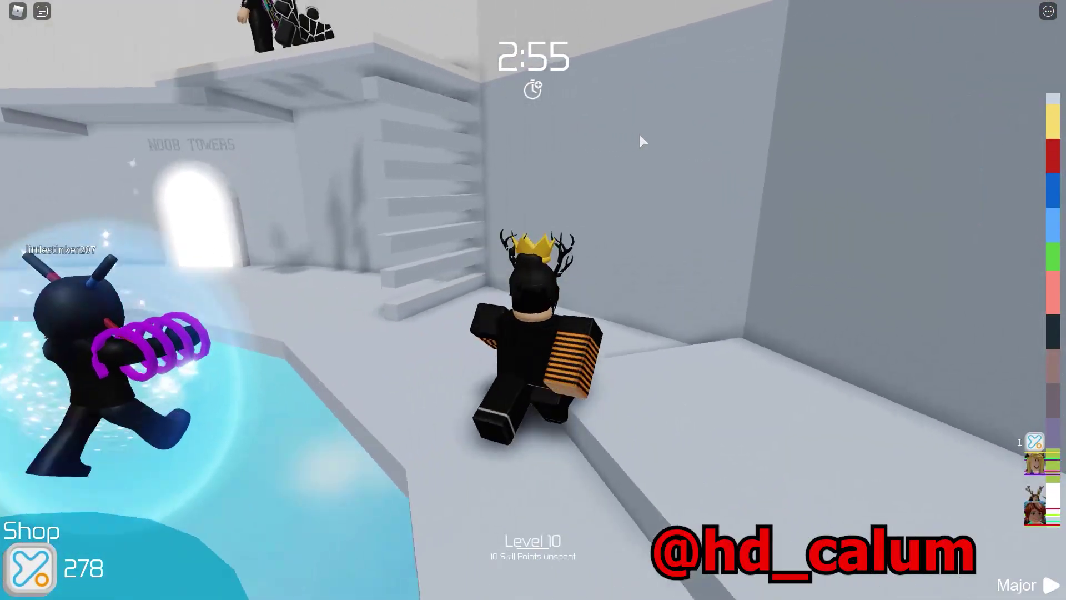
key("w")
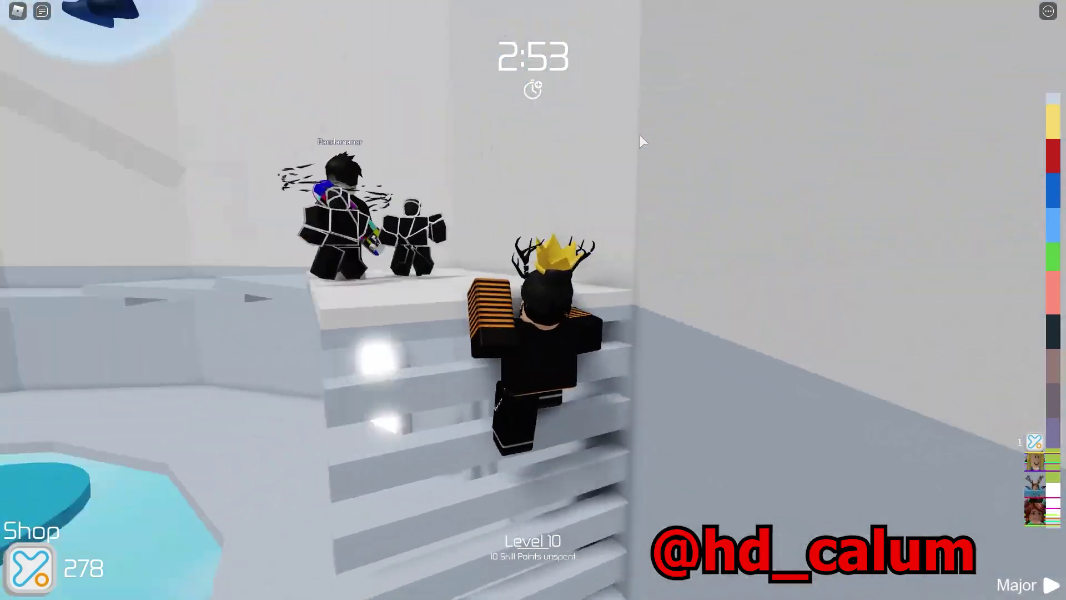
key("w")
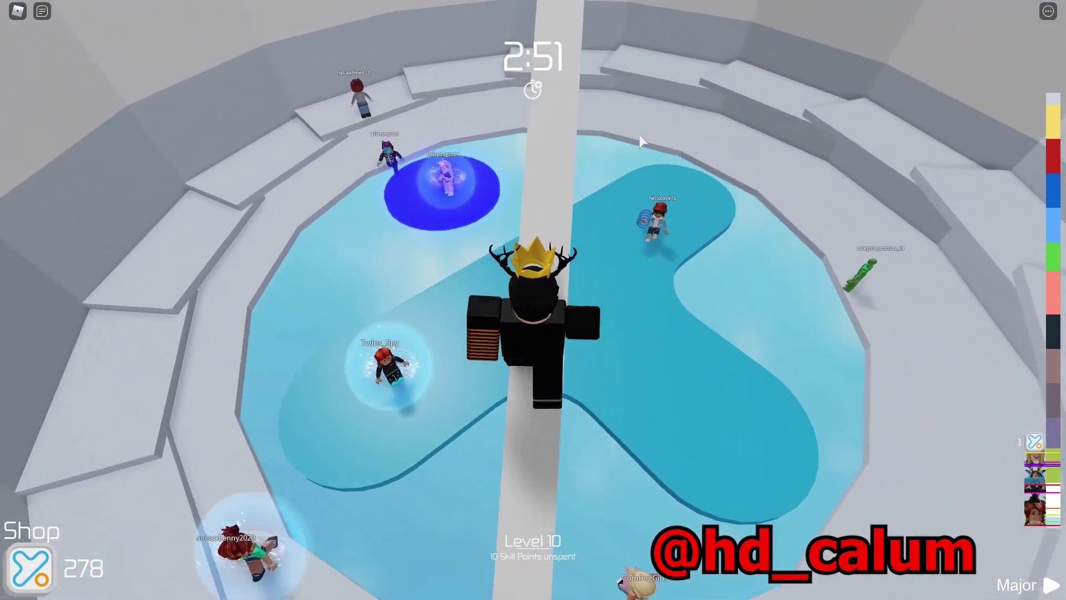
key("w")
key("Tab")
key("Tab")
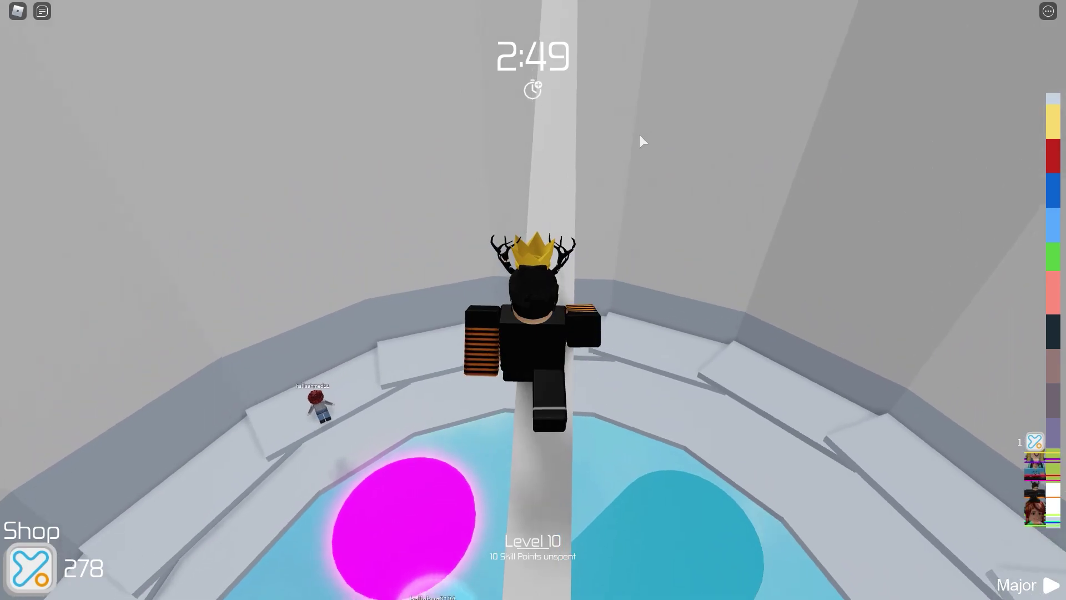
key("w")
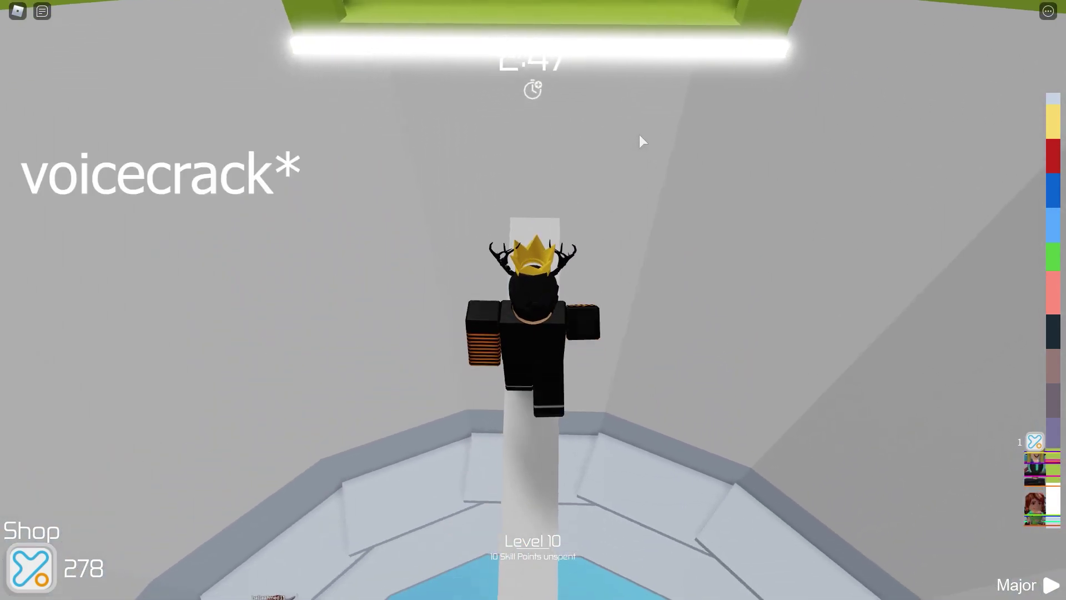
key("w")
key("space")
right_click_drag(640, 135, 639, 132)
right_click_drag(351, 223, 334, 231)
key("w")
key("space")
key("space")
key("shift")
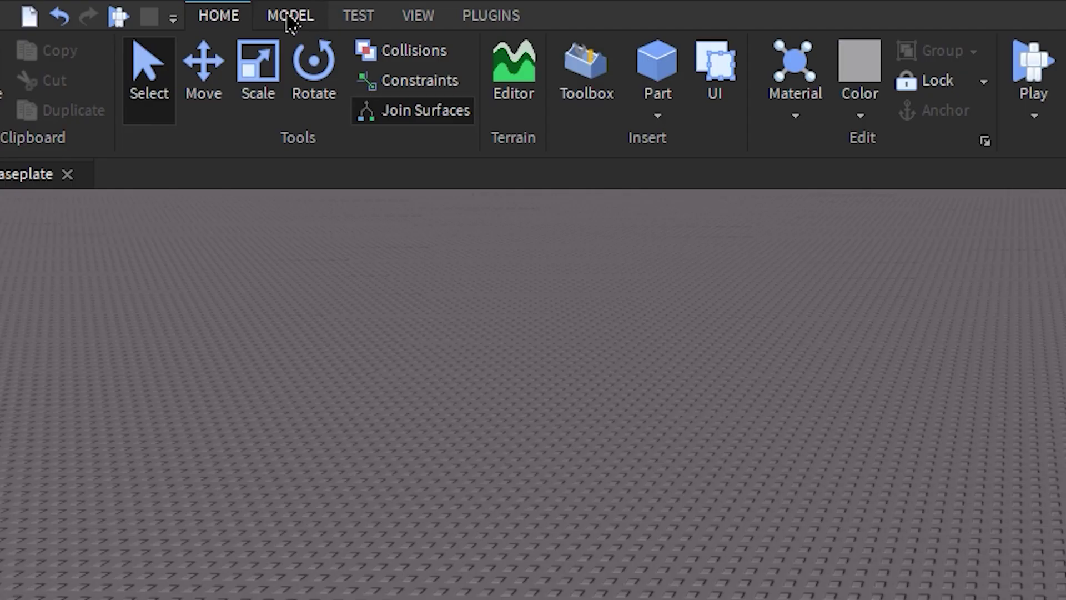
Add a spawn location to the baseplate and set its BrickColor to Really red
left_click(289, 19)
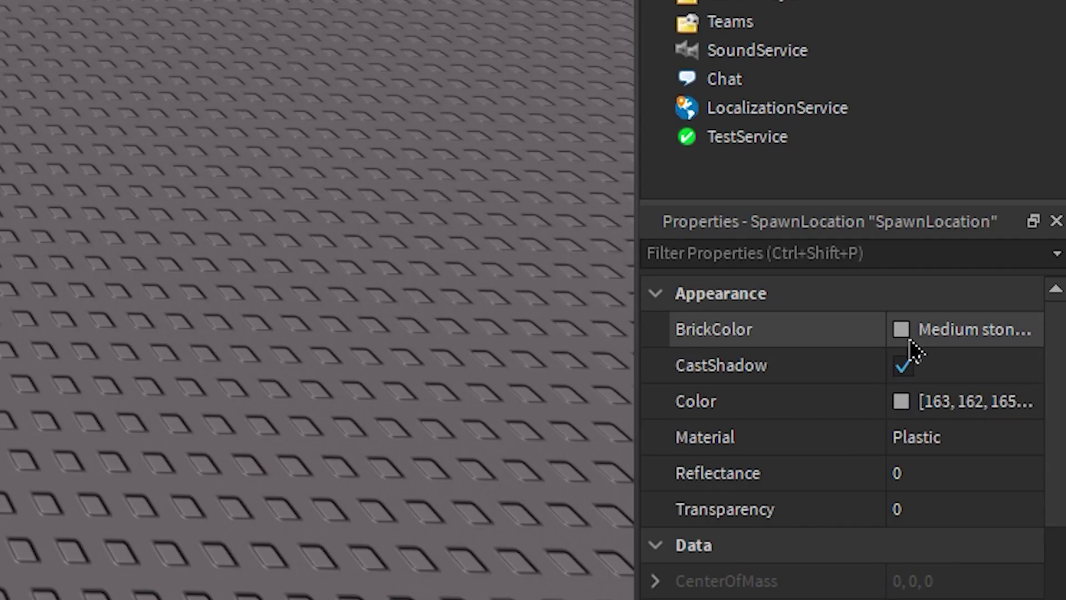
left_click(938, 341)
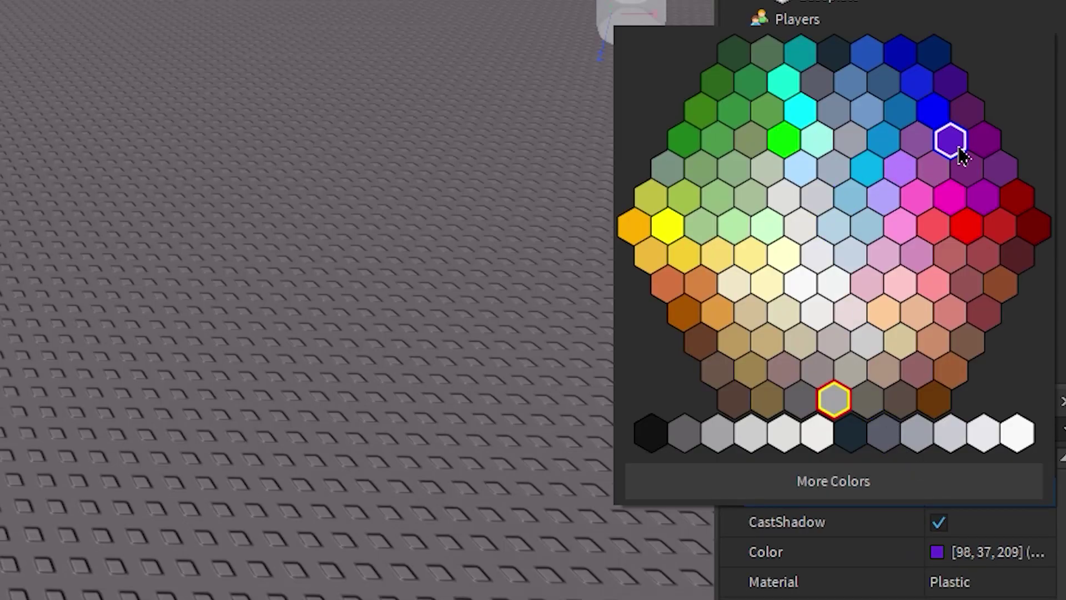
left_click(971, 238)
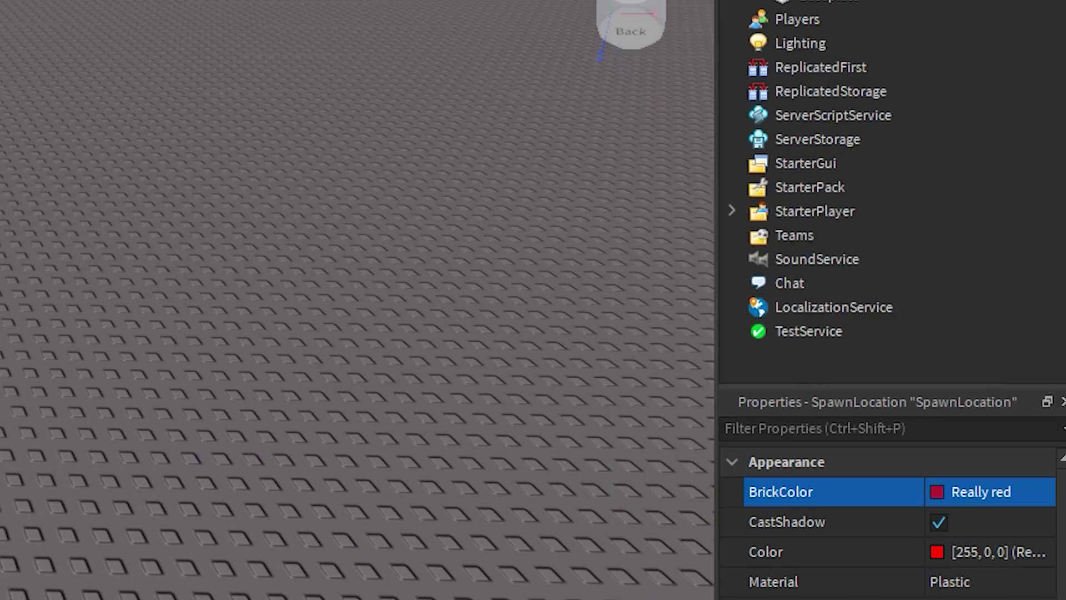
Turn off the Neutral property of the red spawn location
scroll(922, 400, "down", 10)
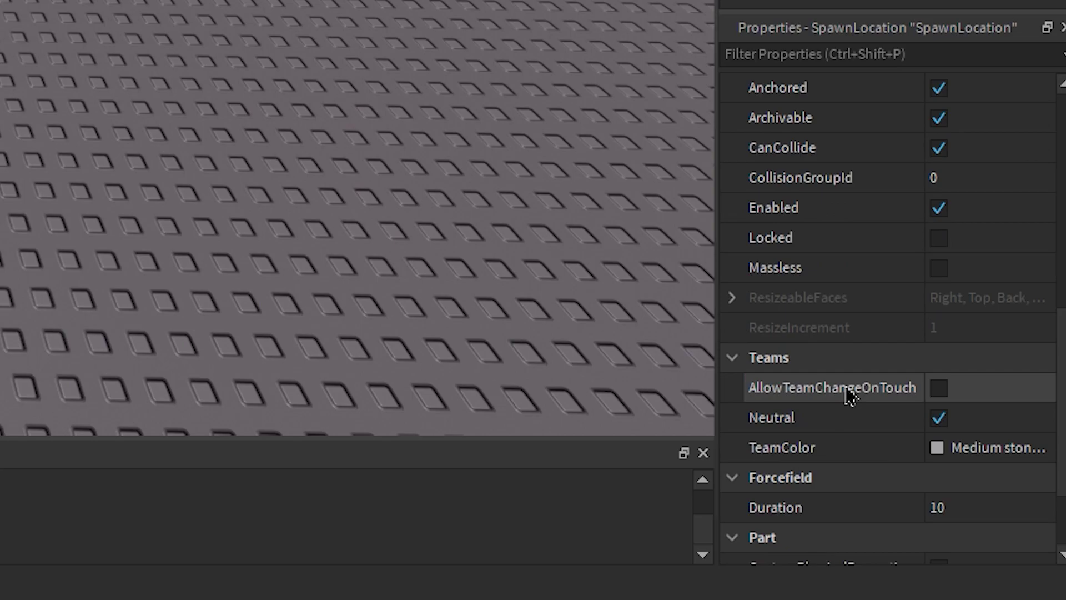
scroll(850, 395, "down", 2)
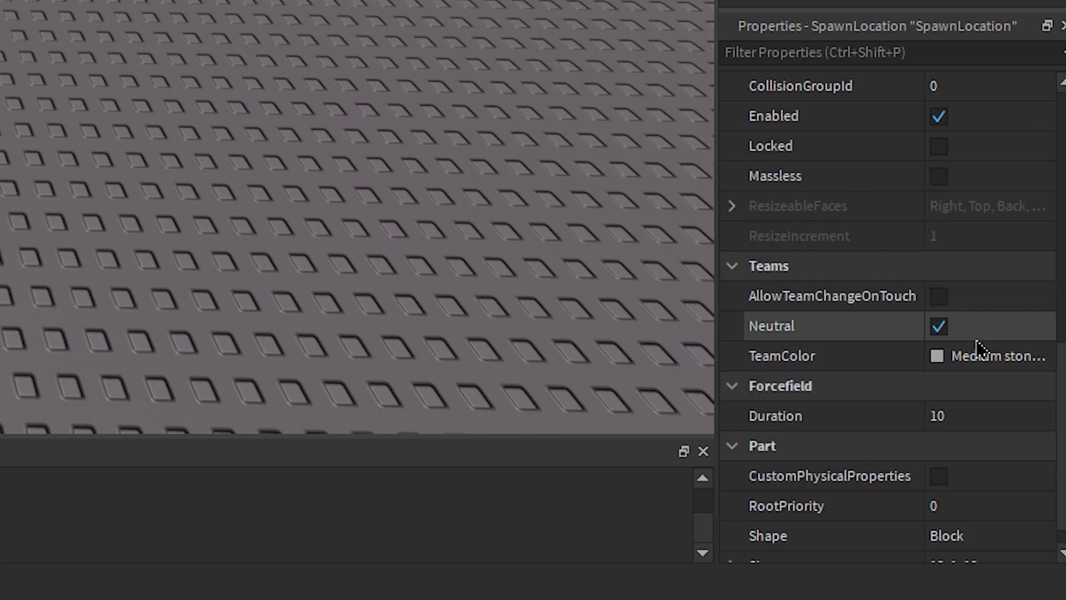
left_click(940, 329)
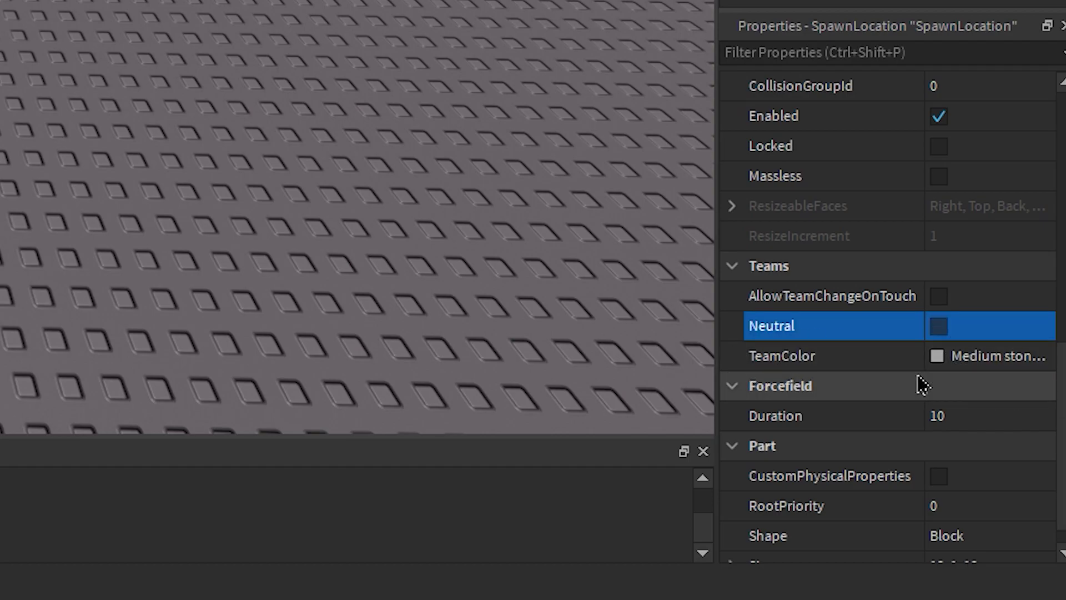
Set the spawn location's TeamColor to Really red, matching its BrickColor
scroll(916, 476, "up", 7)
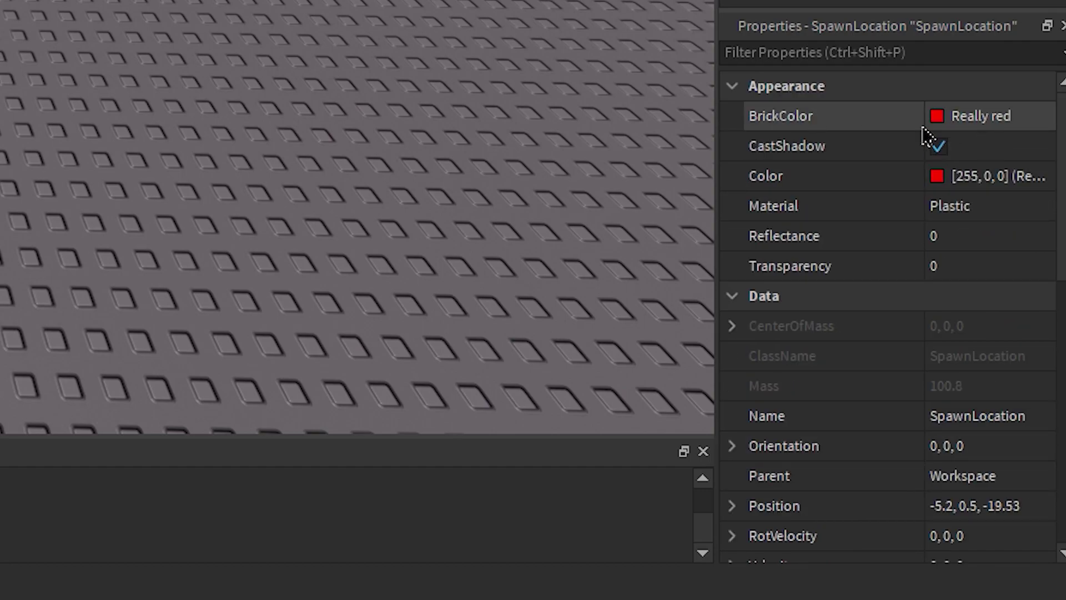
scroll(841, 317, "down", 3)
scroll(839, 316, "down", 8)
left_click(827, 308)
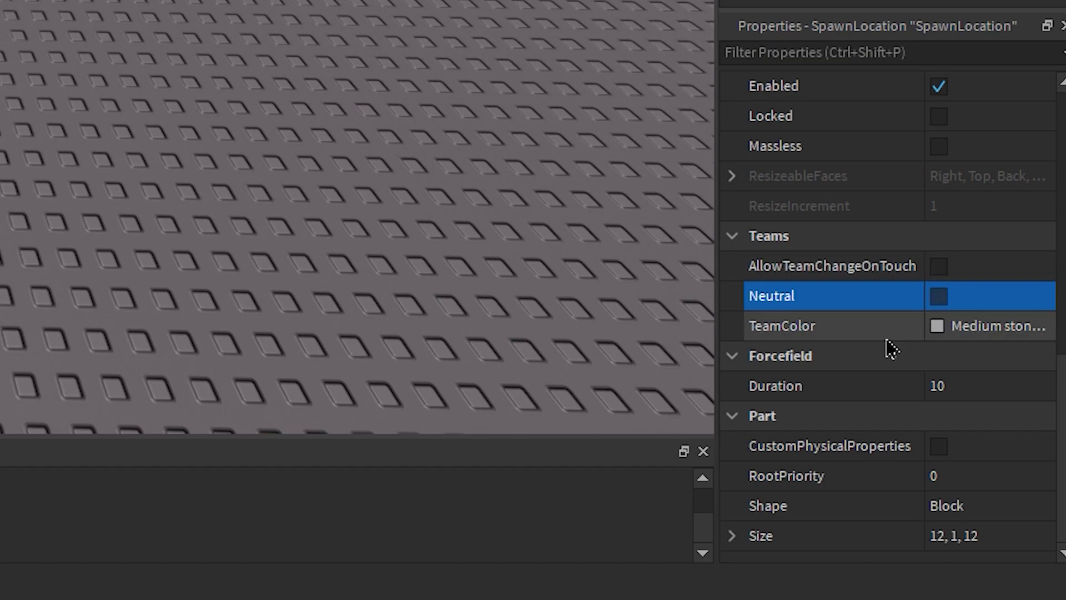
scroll(888, 350, "up", 1)
scroll(888, 362, "up", 1)
scroll(886, 369, "down", 2)
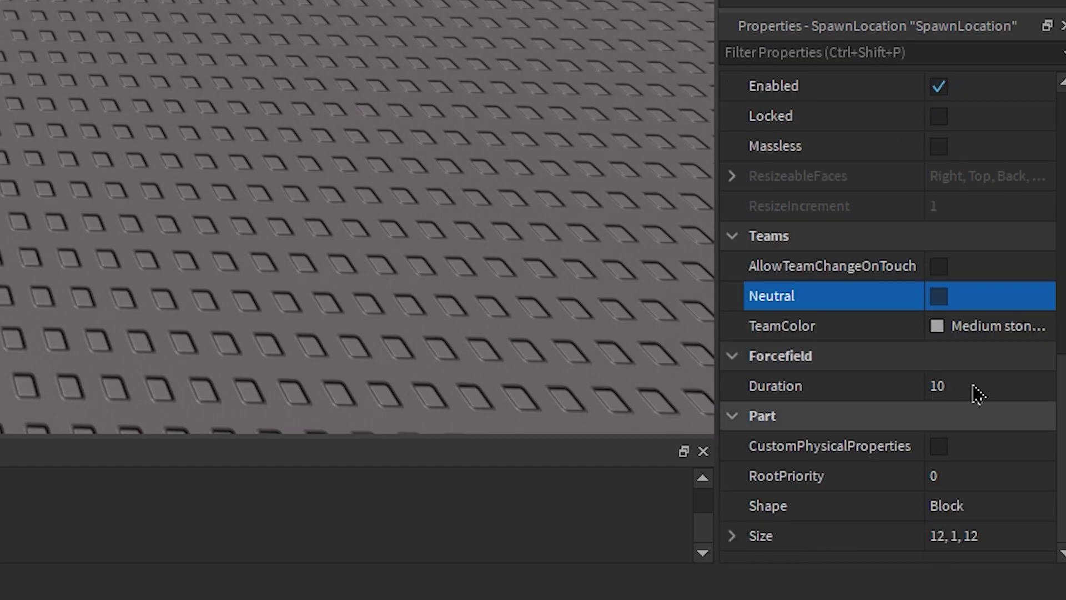
left_click(937, 327)
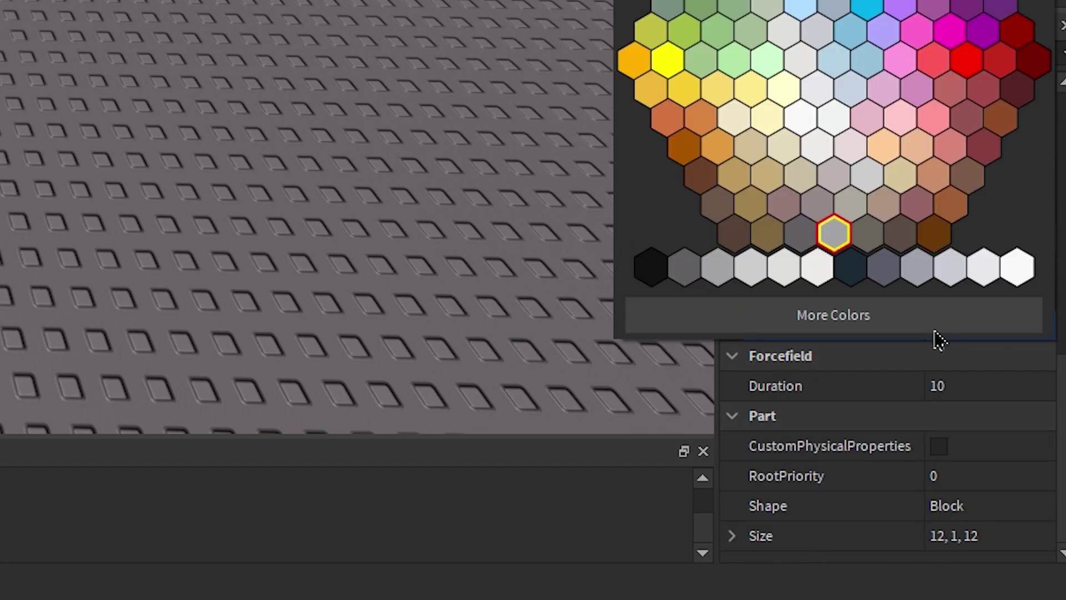
left_click(965, 66)
scroll(867, 409, "up", 8)
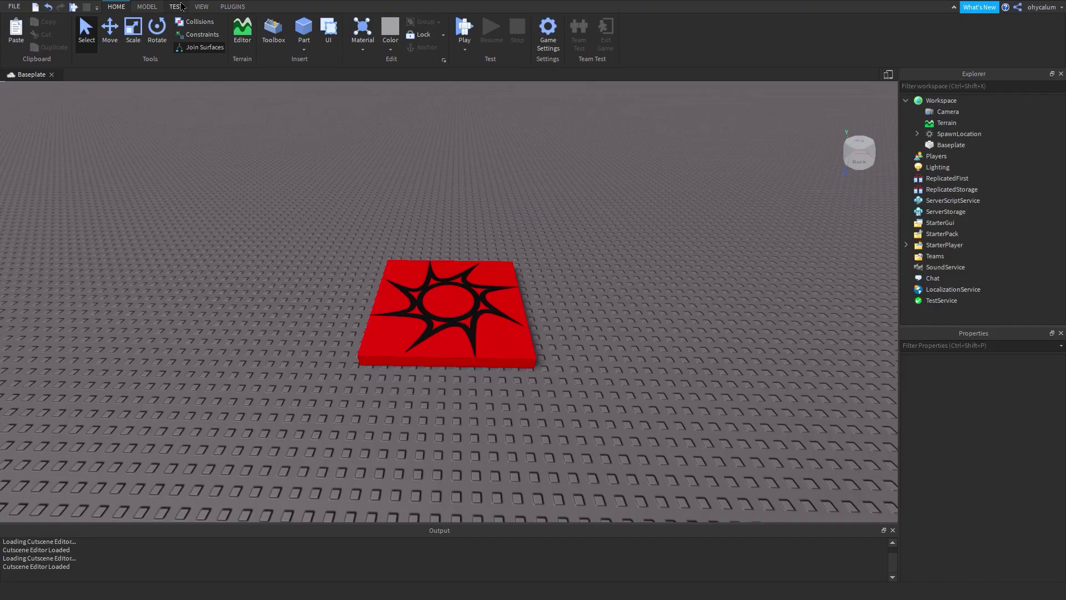
Playtest the place by walking the character around the red spawn location, and stop the test
left_click(175, 6)
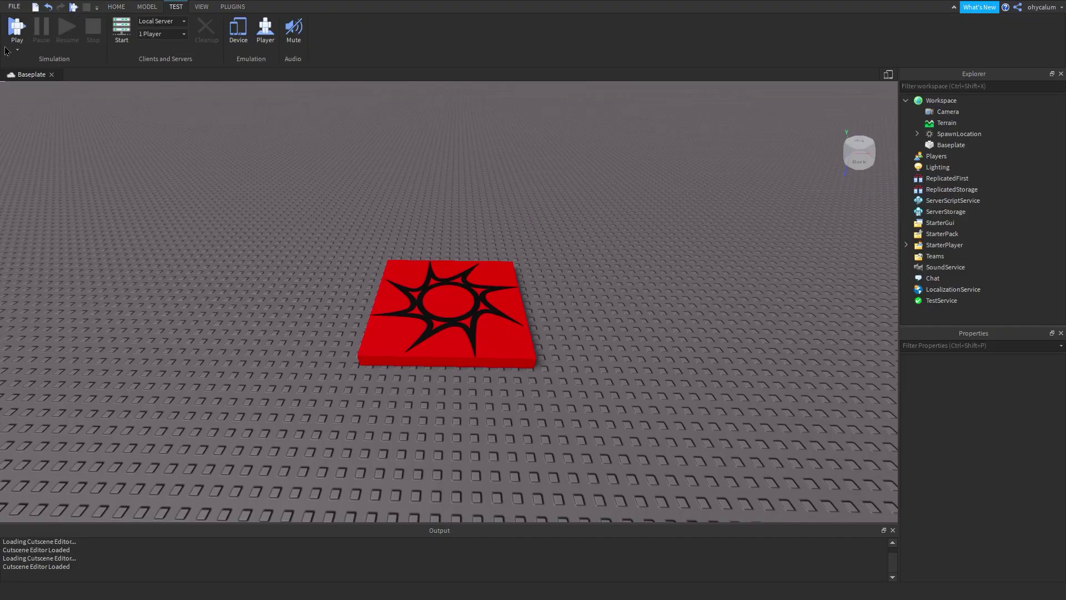
left_click(17, 27)
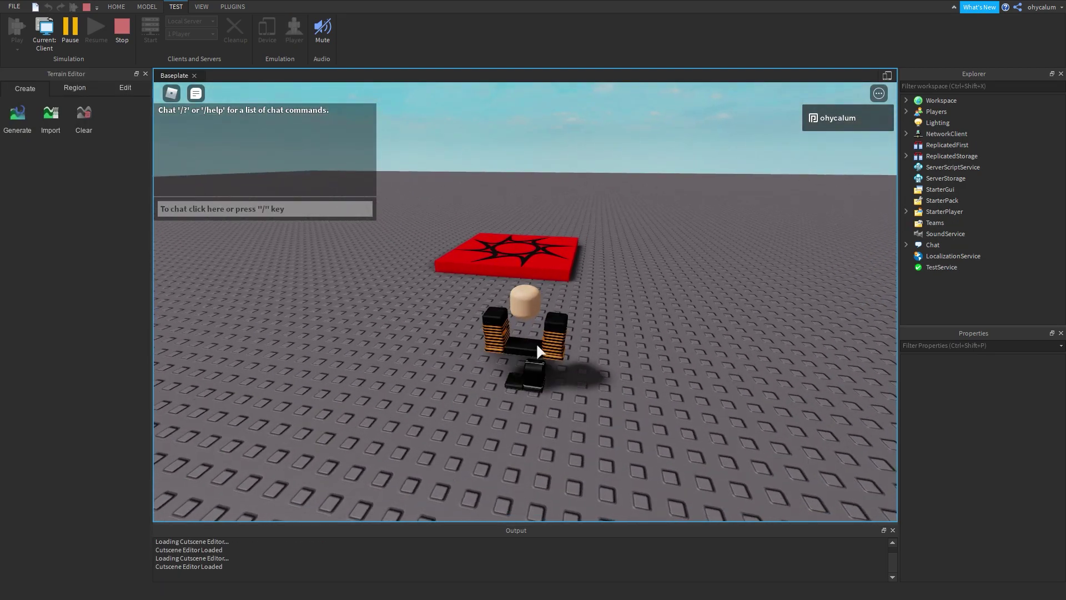
key("w")
right_click_drag(537, 342, 537, 342)
key("Tab")
key("s")
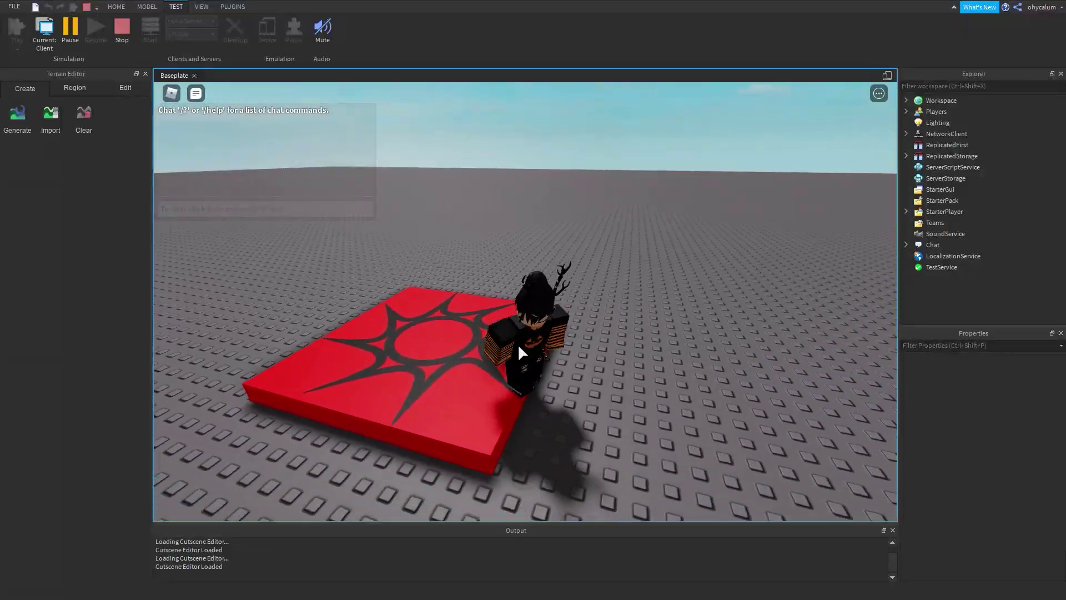
key("w")
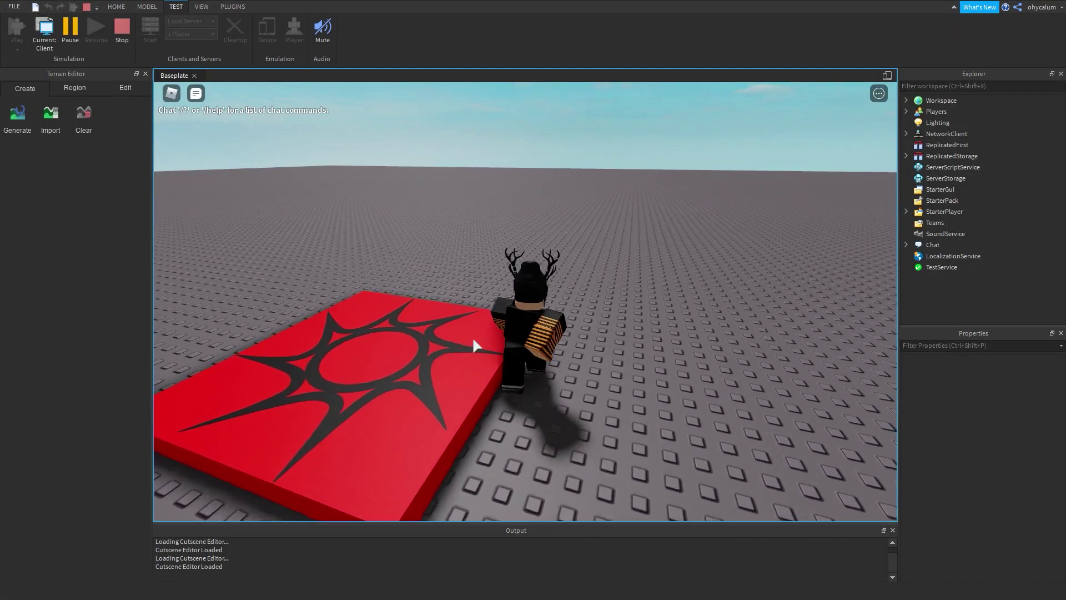
key("a")
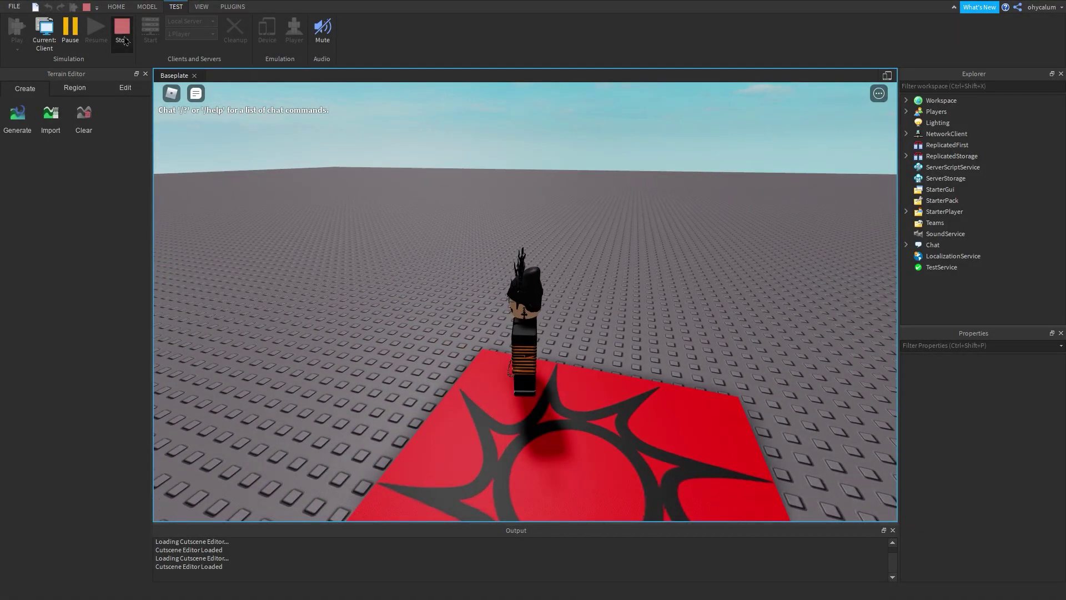
left_click(123, 31)
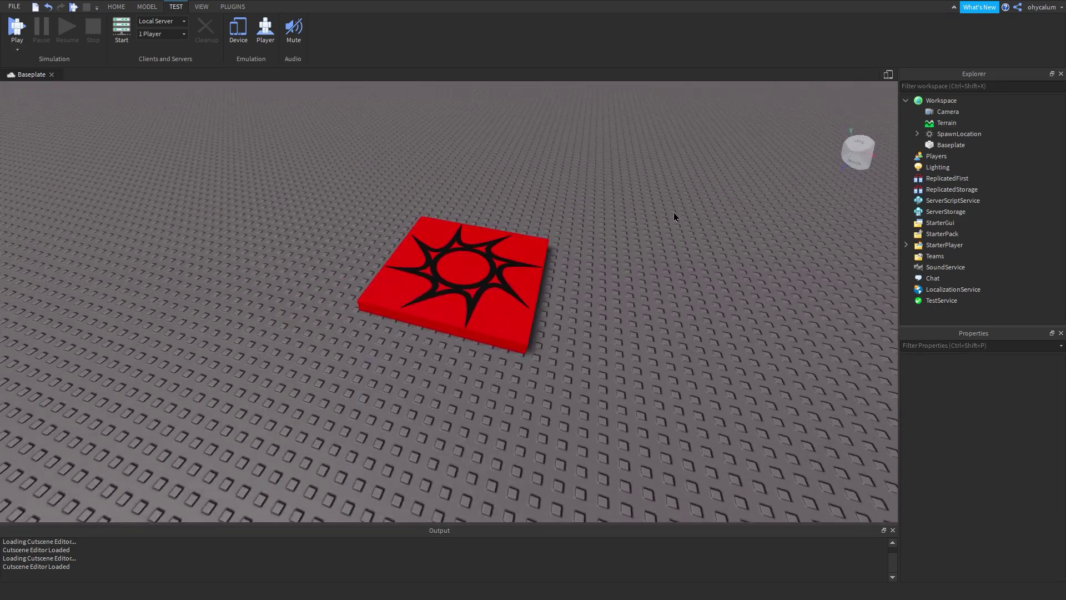
Rename the red SpawnLocation in the Workspace to RedSpawn
right_click_drag(674, 212, 675, 212)
key("w")
key("s")
right_click_drag(753, 199, 753, 199)
key("w")
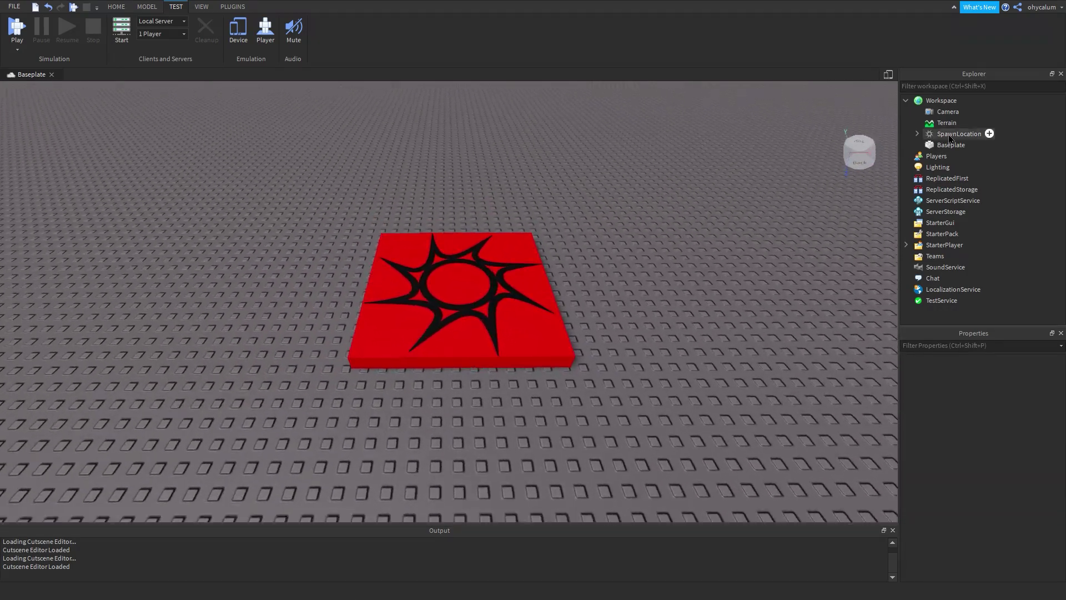
left_click(951, 135)
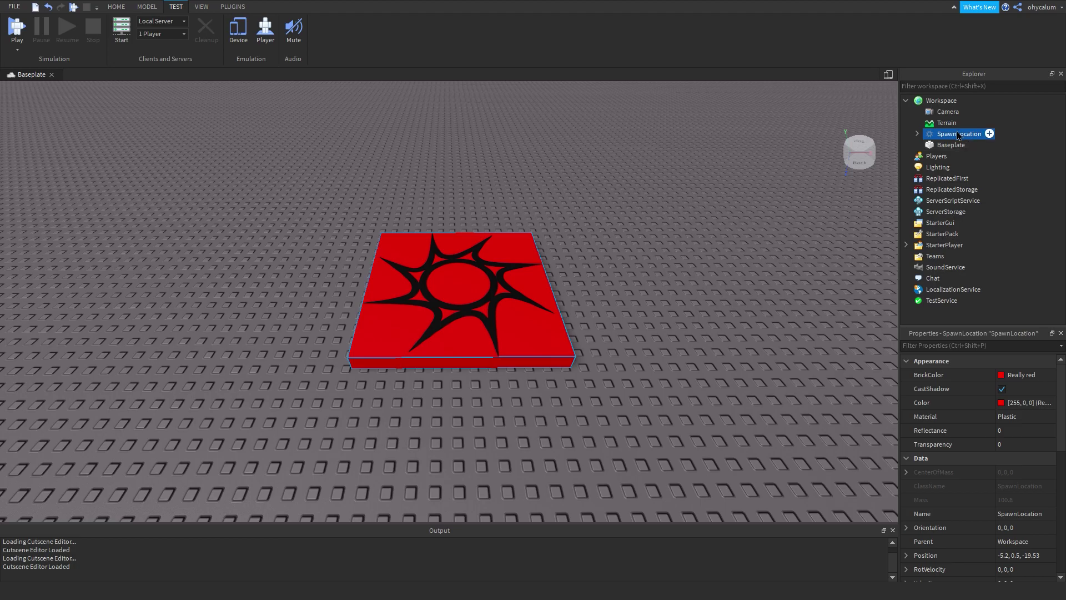
right_click(963, 136)
left_click(966, 208)
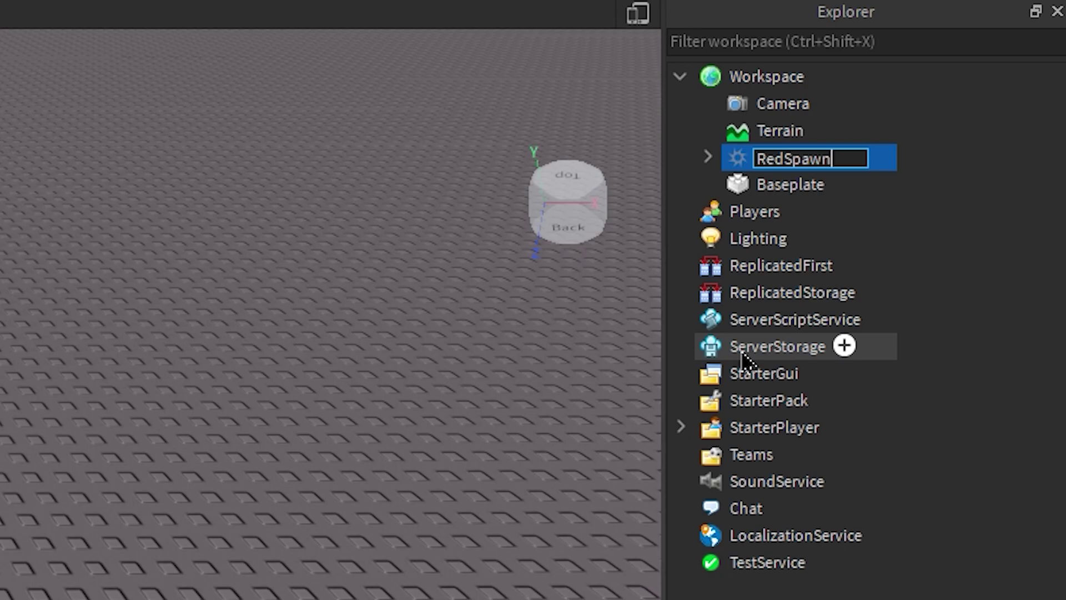
key("Return")
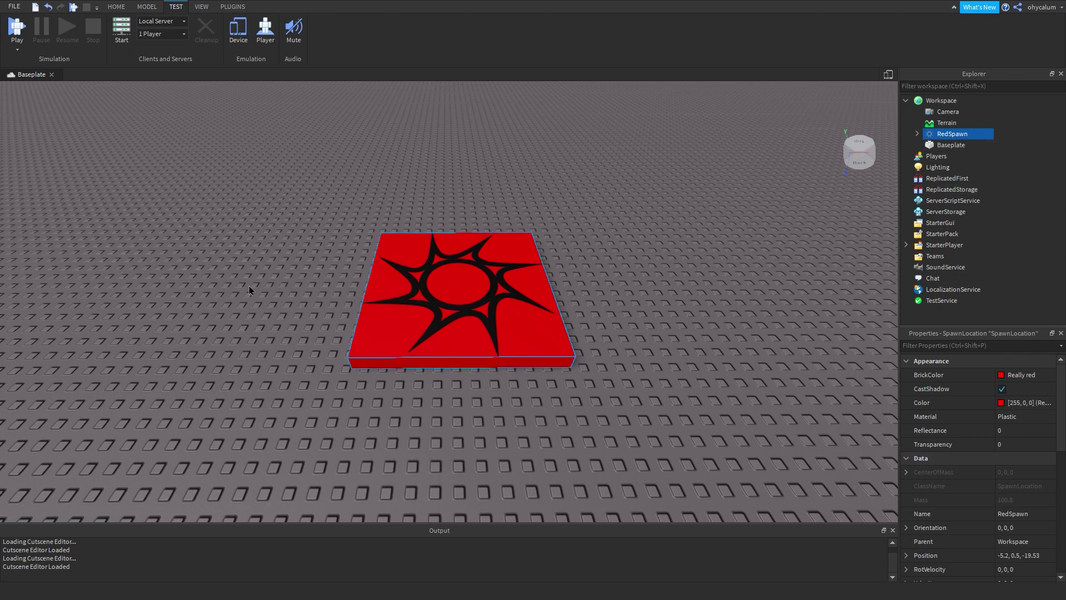
Duplicate RedSpawn, place the copy beside the original and rename it BlueSpawn
key("ctrl+d")
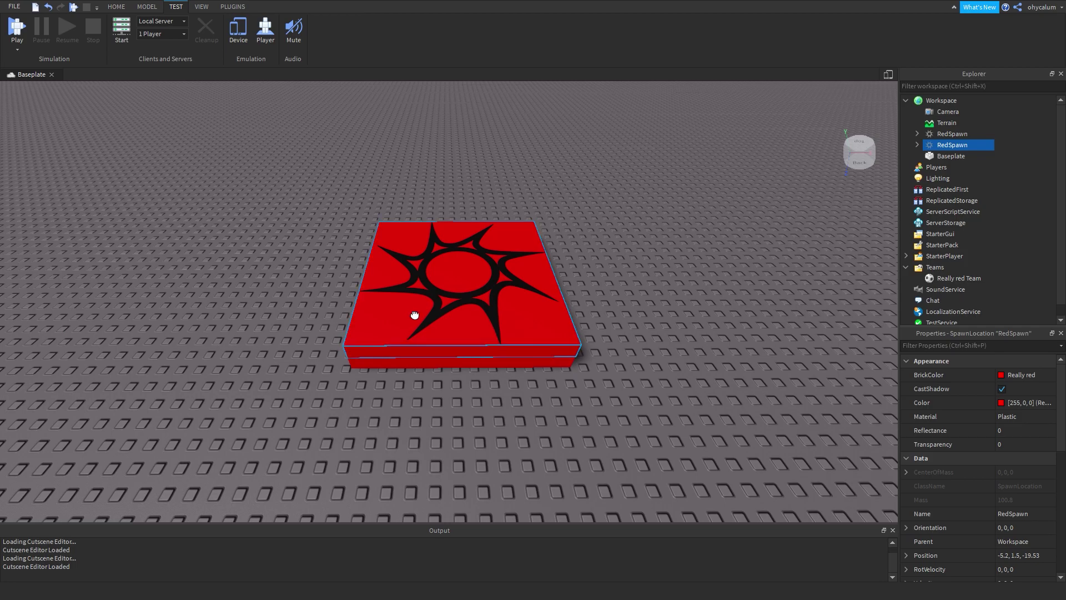
left_click_drag(415, 314, 660, 331)
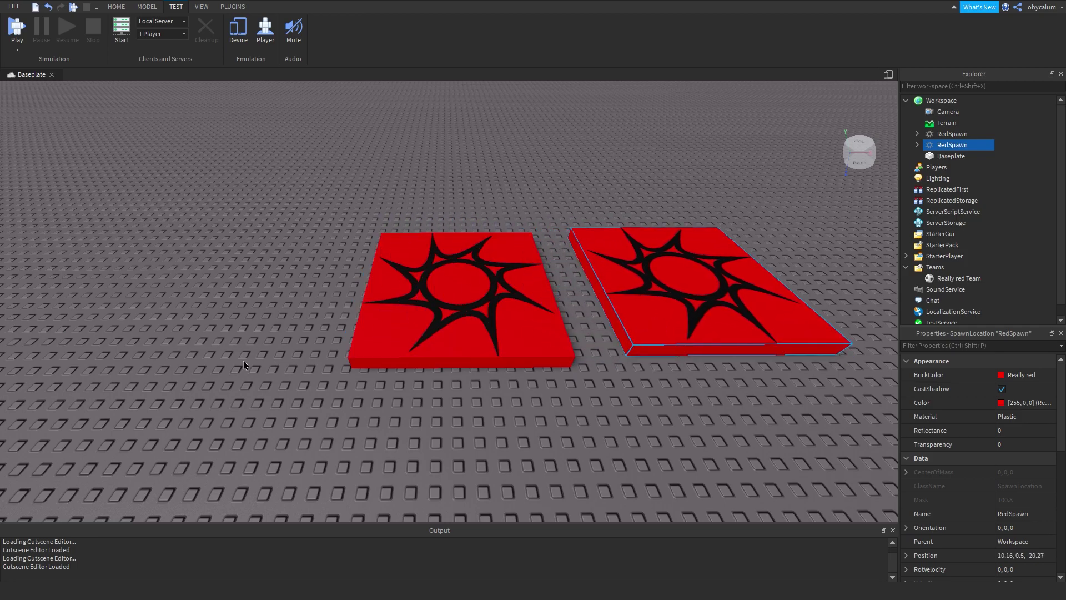
right_click(958, 149)
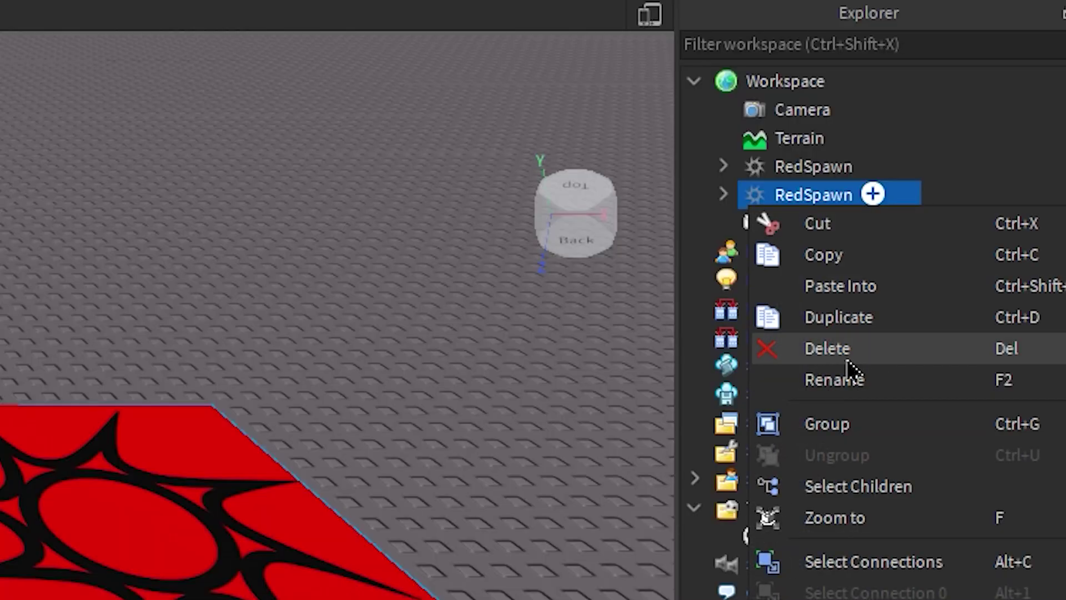
left_click(957, 219)
left_click(804, 204)
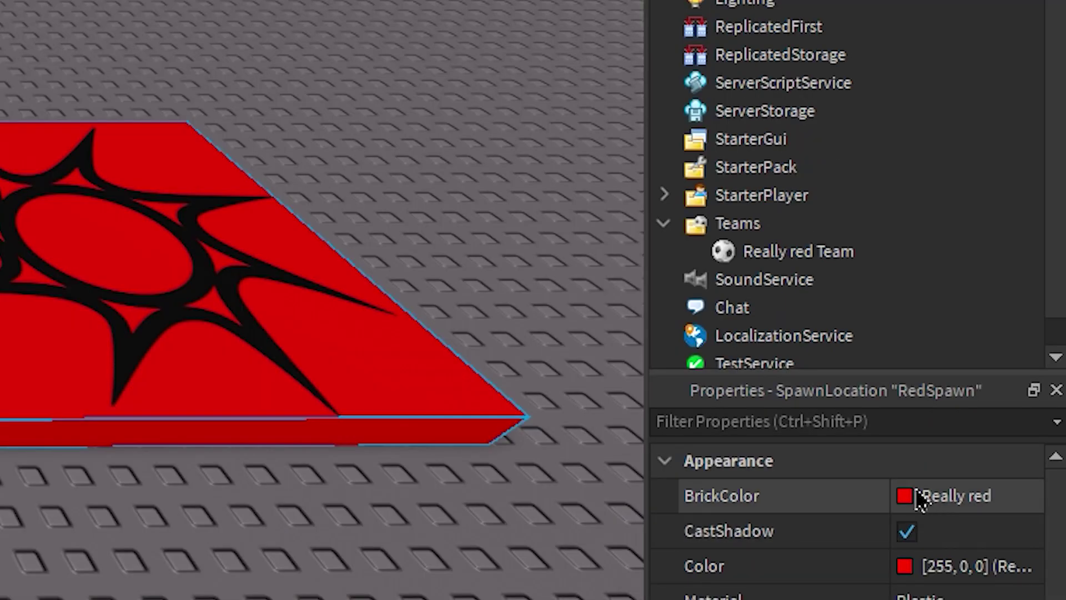
Set BlueSpawn's BrickColor to Electric blue and its TeamColor to the matching blue
left_click(916, 495)
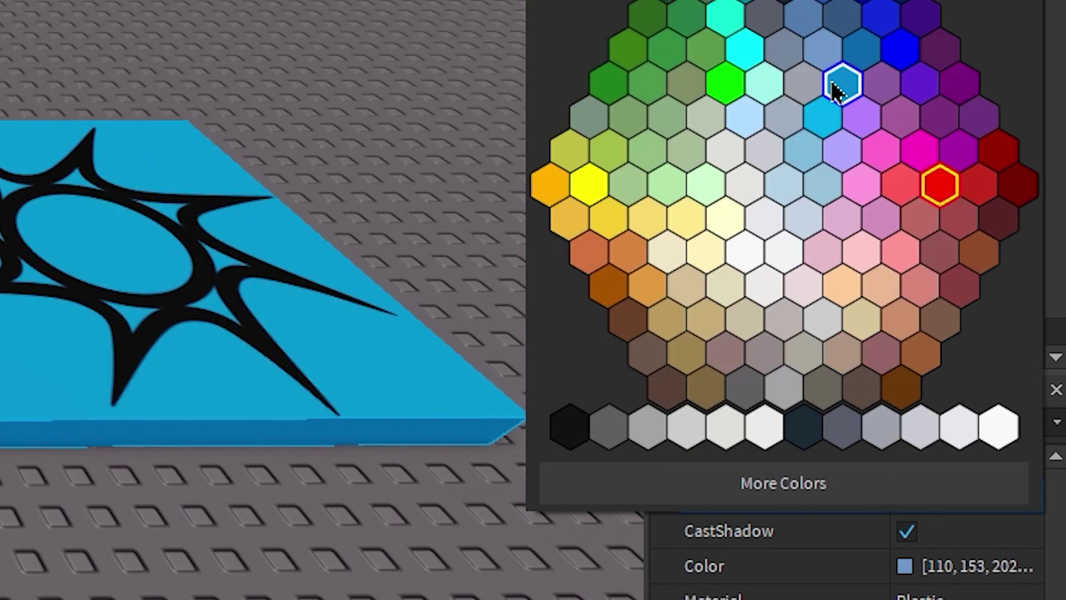
left_click(833, 98)
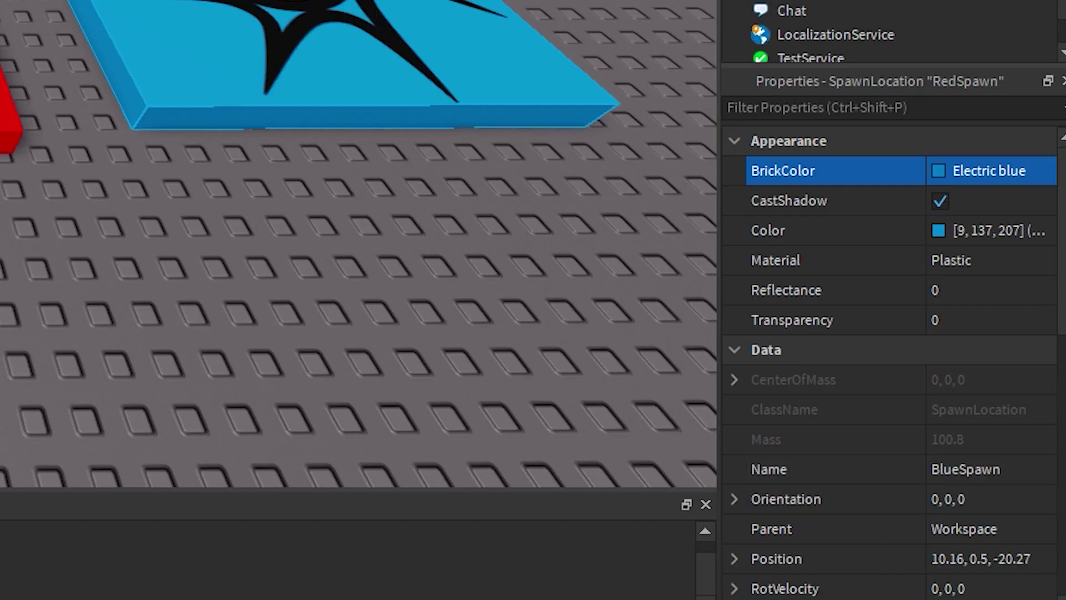
scroll(947, 550, "down", 7)
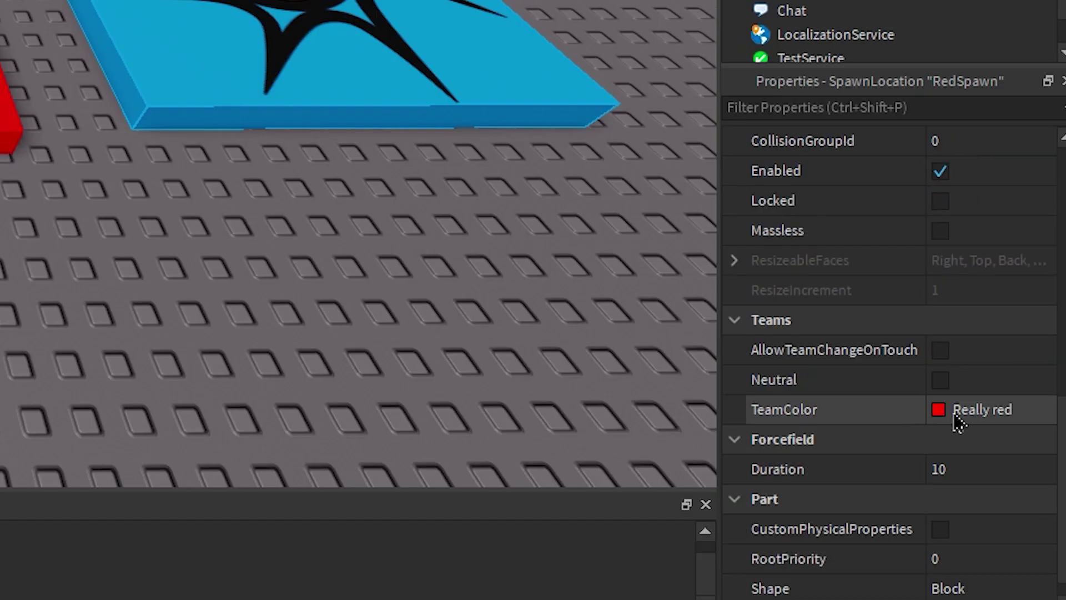
left_click(953, 428)
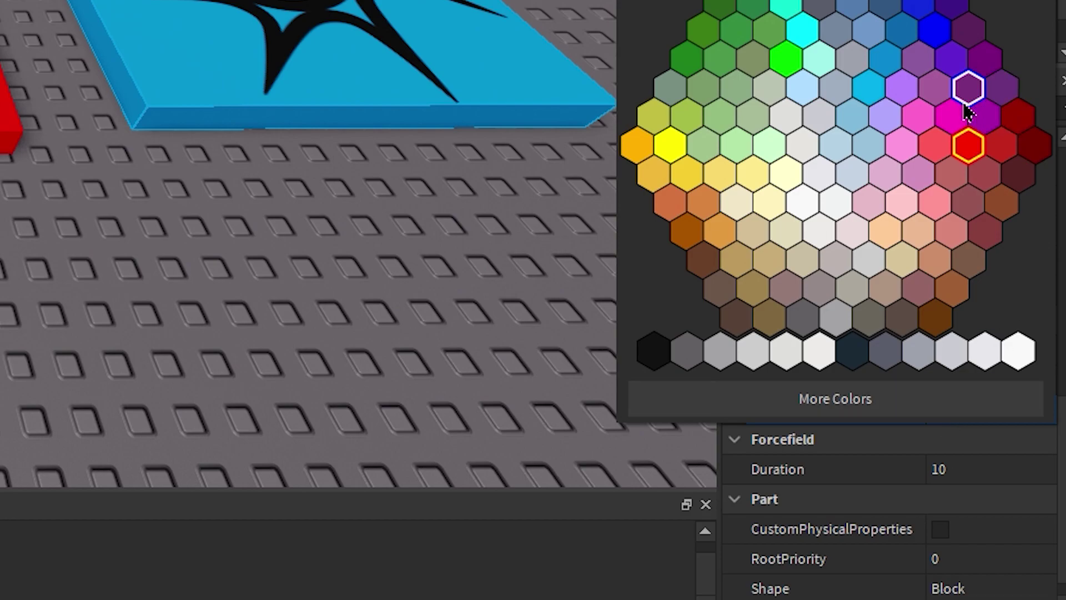
left_click(877, 85)
left_click(944, 422)
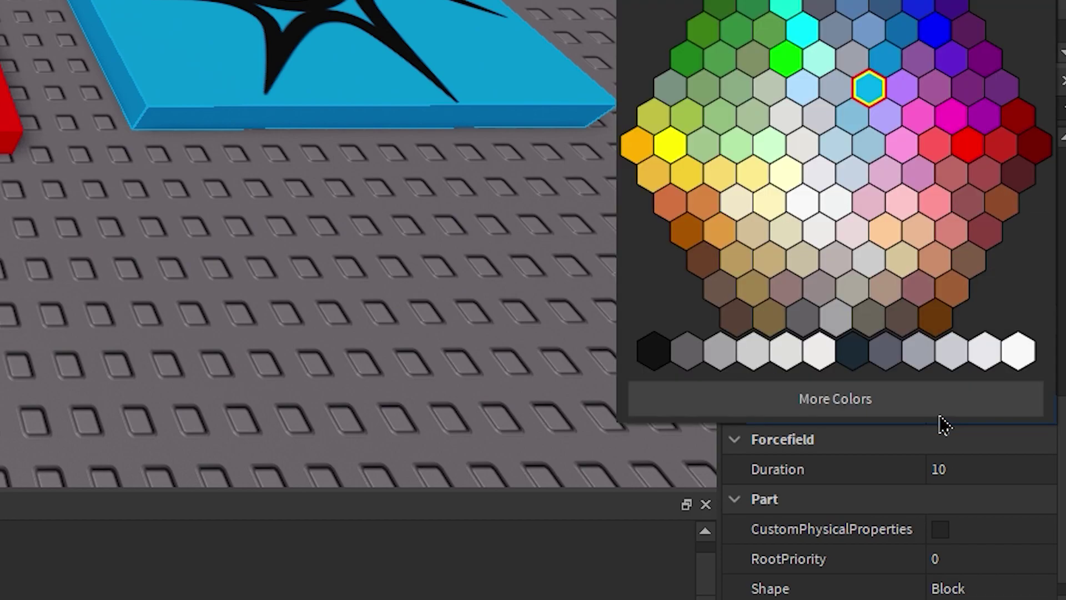
left_click(883, 93)
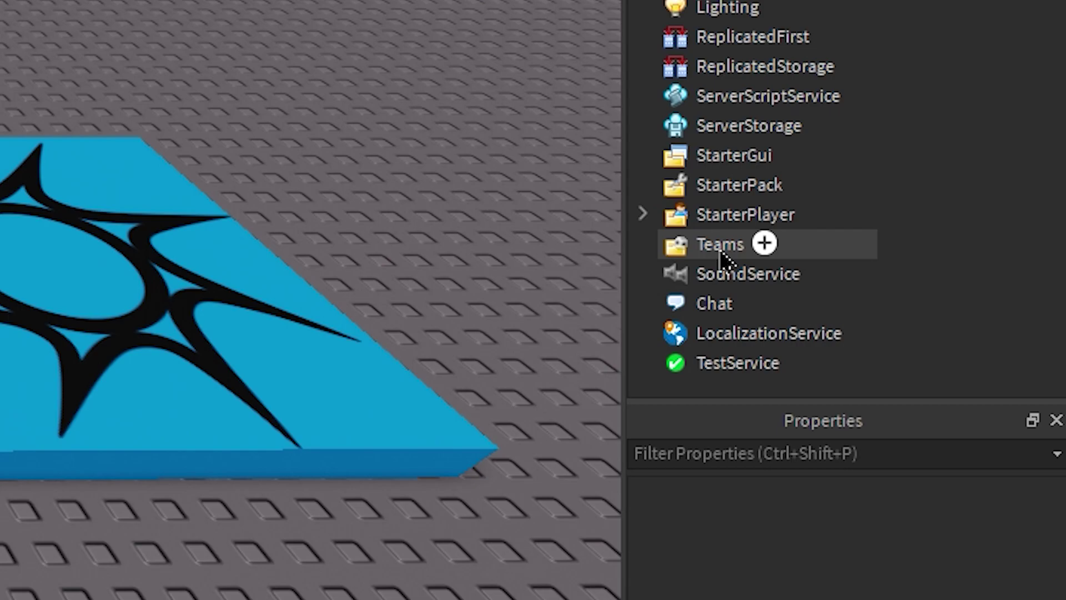
View the list of insertable services for adding Teams, and close it without inserting anything
left_click(935, 270)
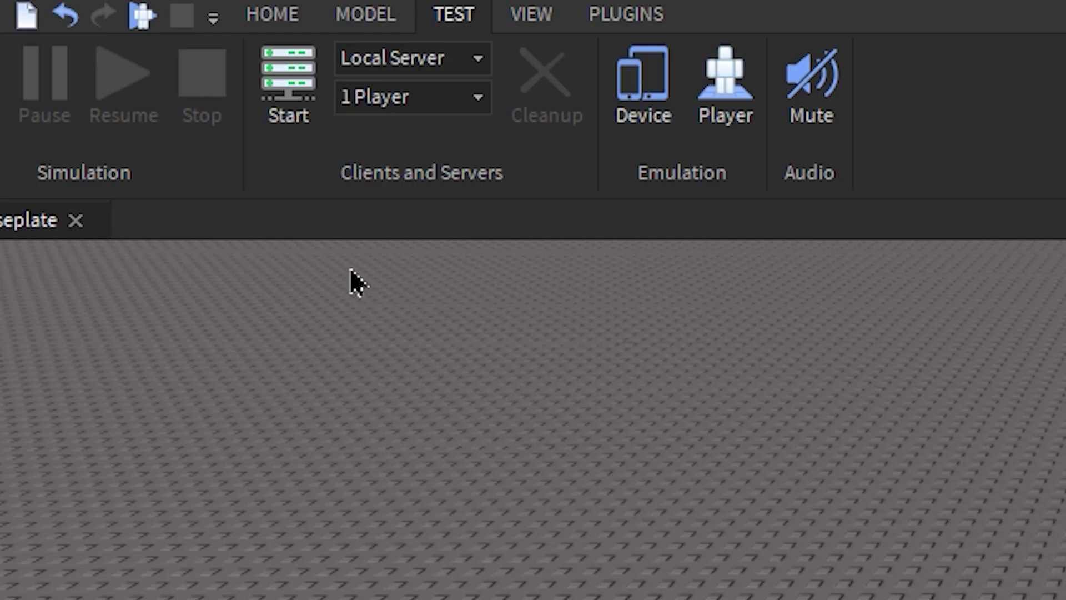
left_click(341, 17)
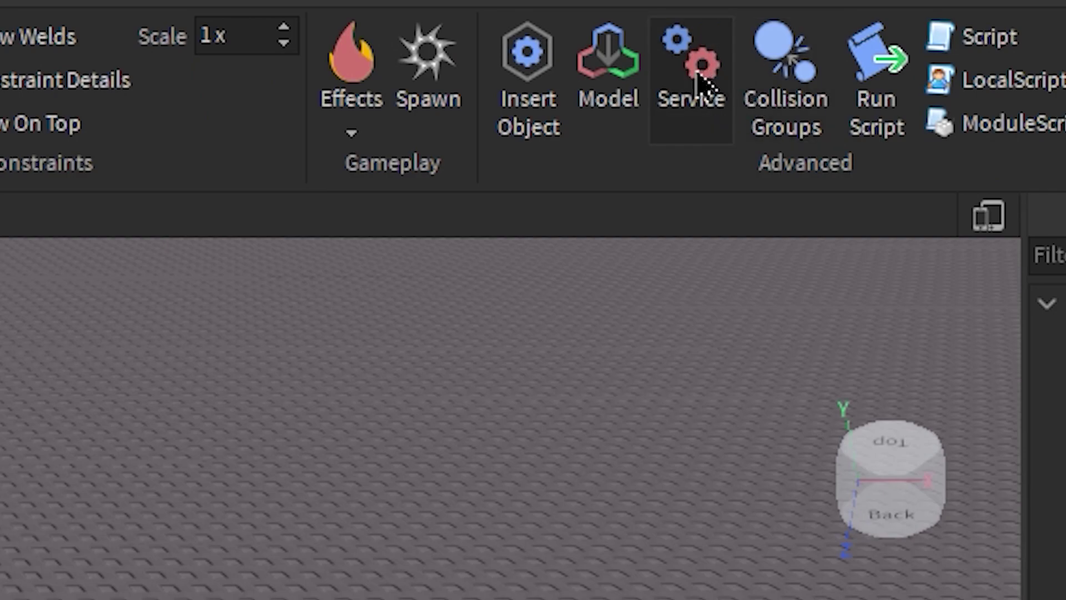
left_click(698, 78)
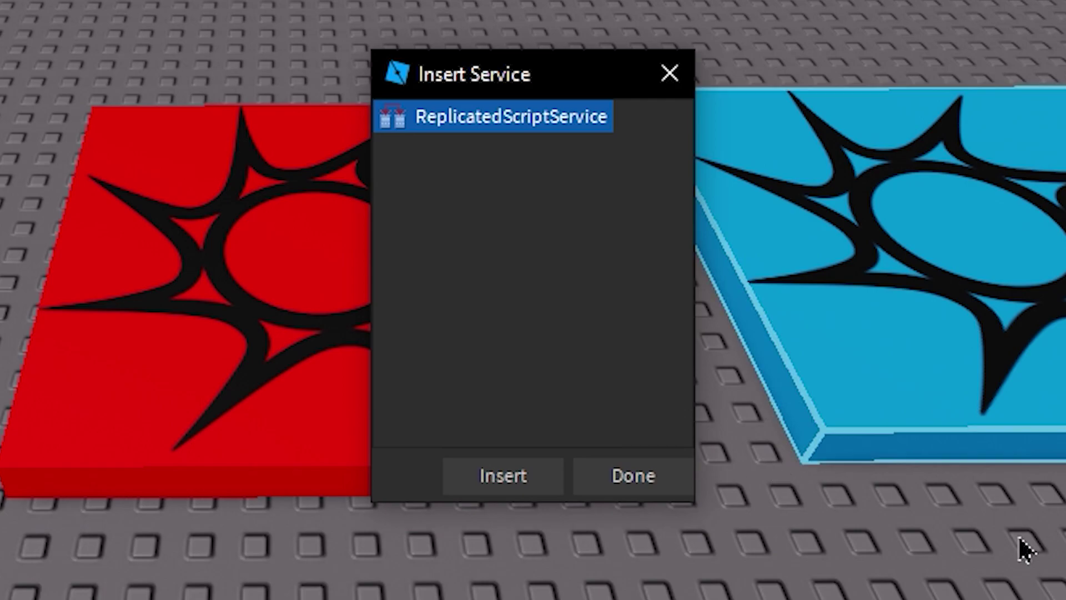
left_click(670, 75)
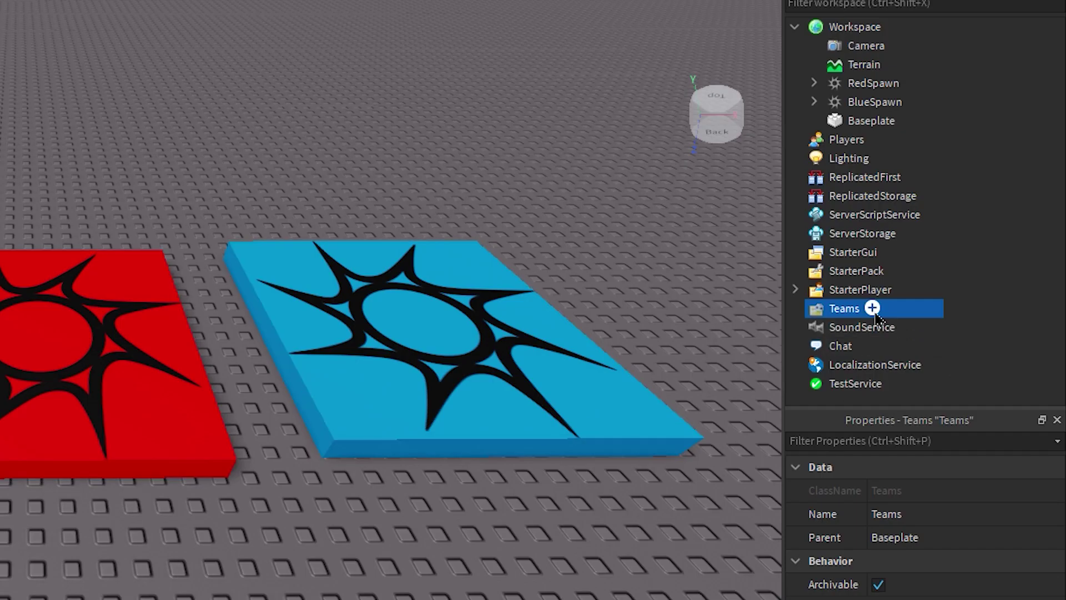
Add a Team object to the Teams service and name it Red
left_click(874, 309)
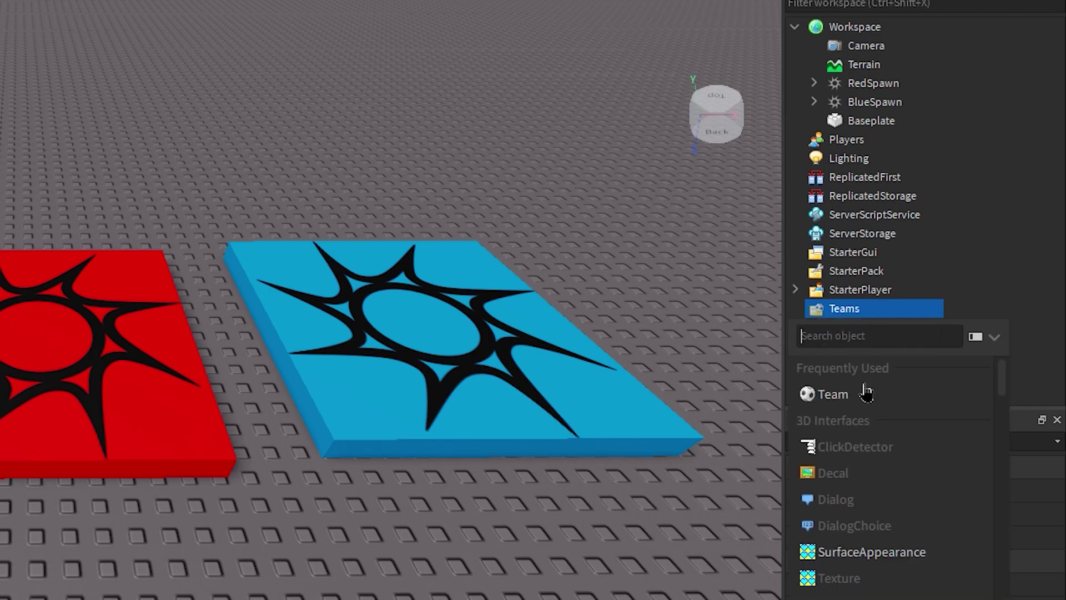
left_click(864, 396)
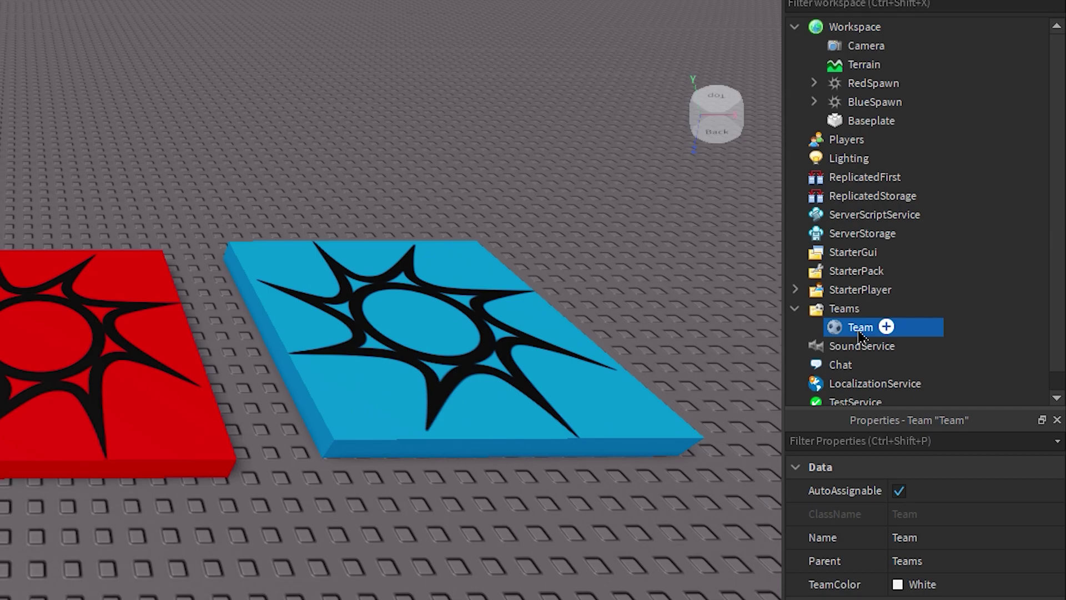
right_click(858, 332)
left_click(898, 1)
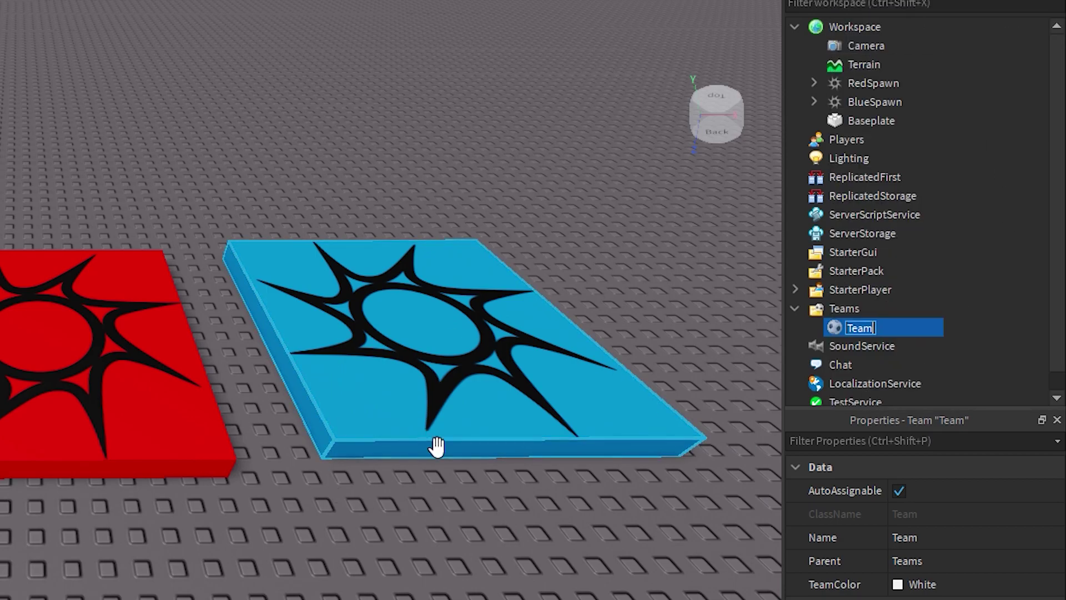
type("Red")
key("Return")
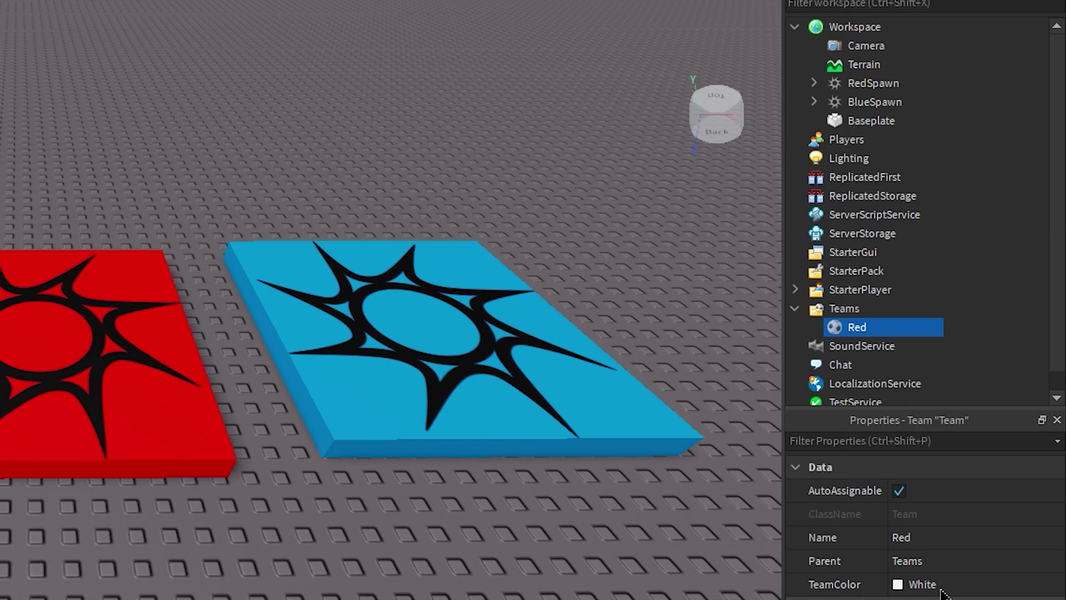
Set the Red team's TeamColor to Really red and compare it with RedSpawn's properties
left_click(898, 593)
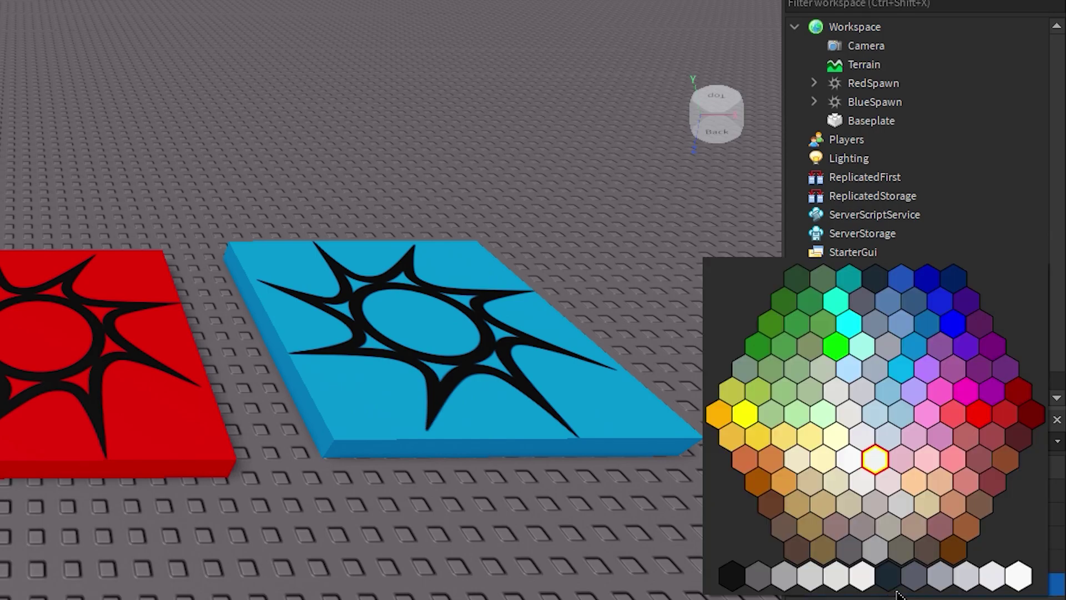
left_click(978, 414)
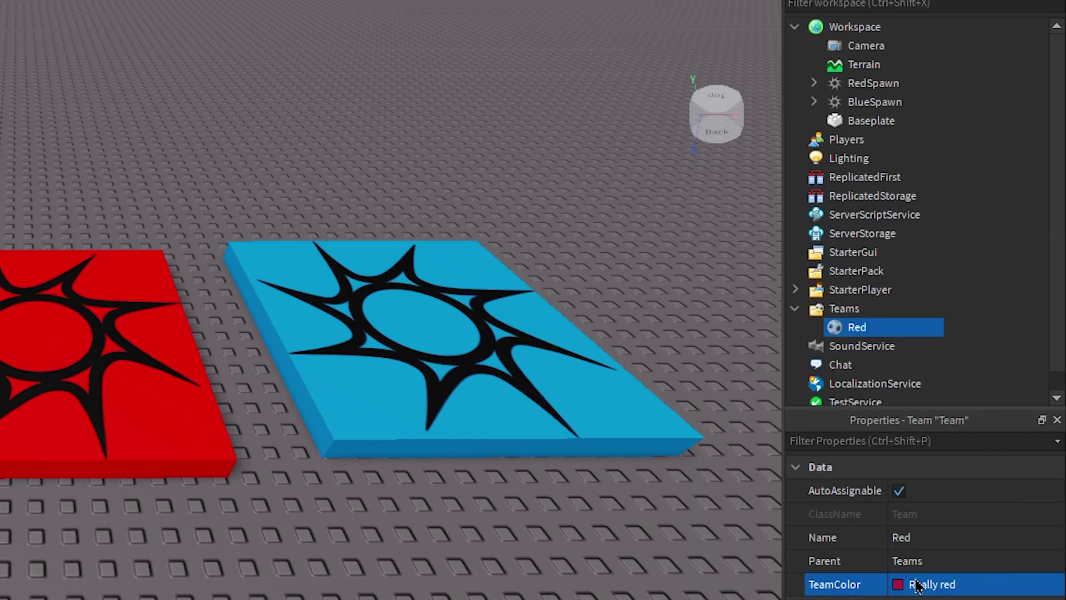
left_click(855, 86)
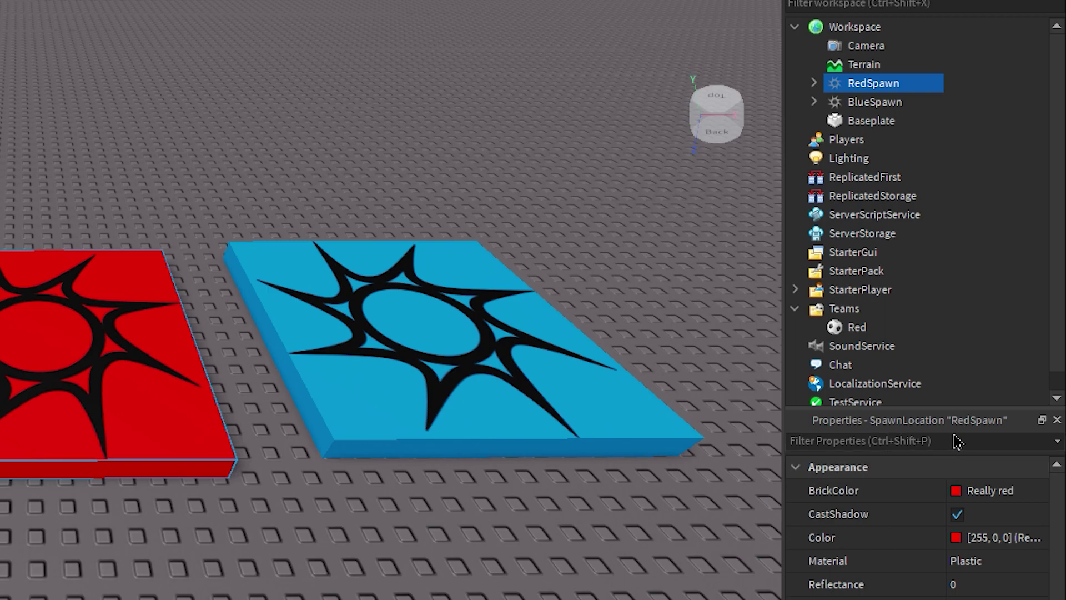
Duplicate the Red team in the Teams service and rename the copy Blue
left_click(858, 329)
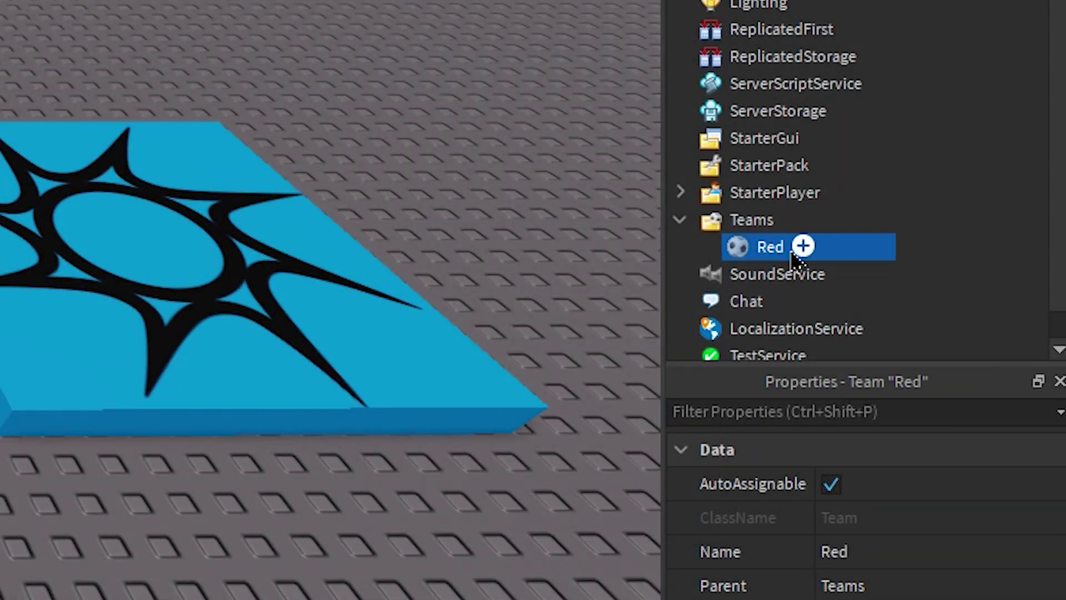
key("ctrl+d")
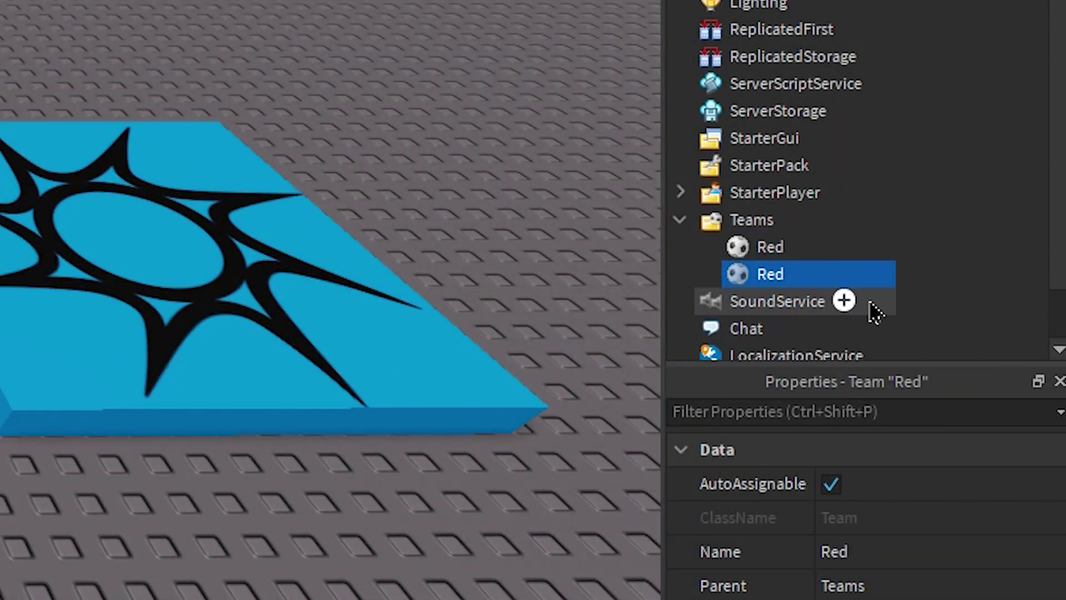
right_click(788, 283)
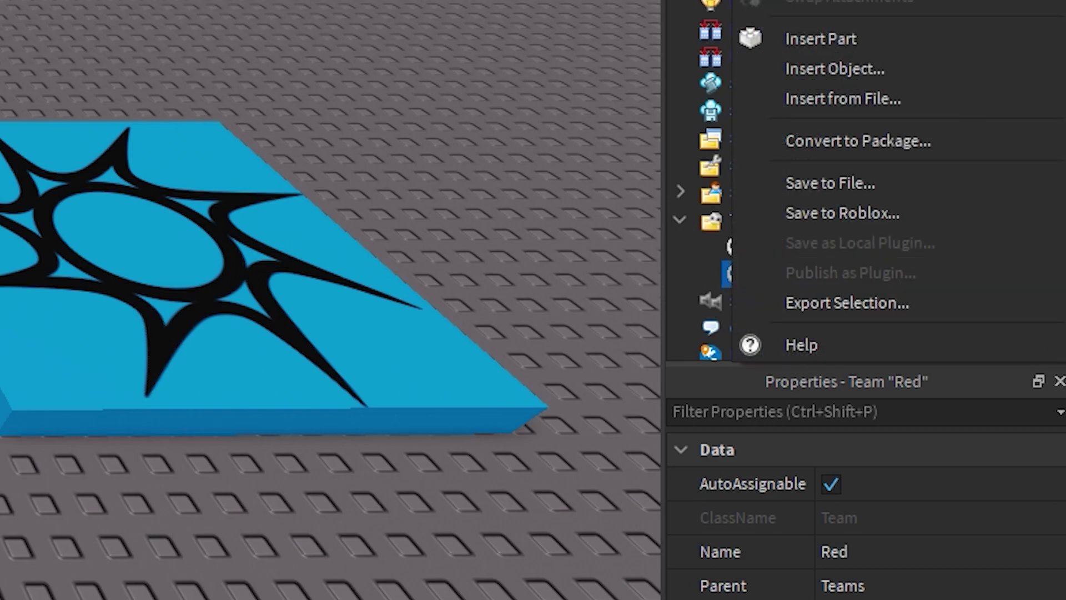
key("F2")
key("BackSpace")
type("Blu")
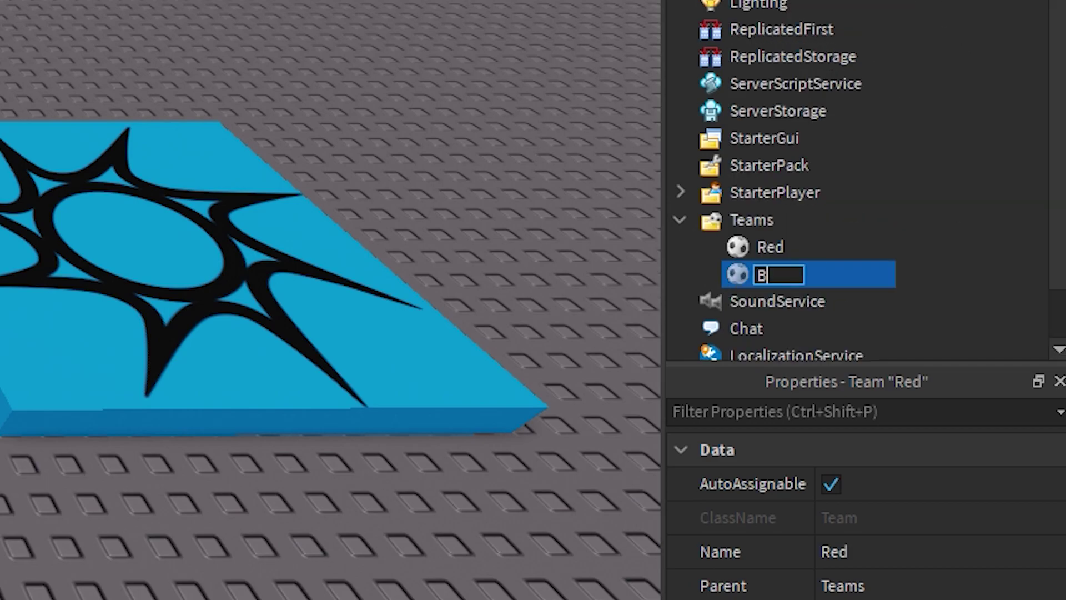
type("e")
key("Return")
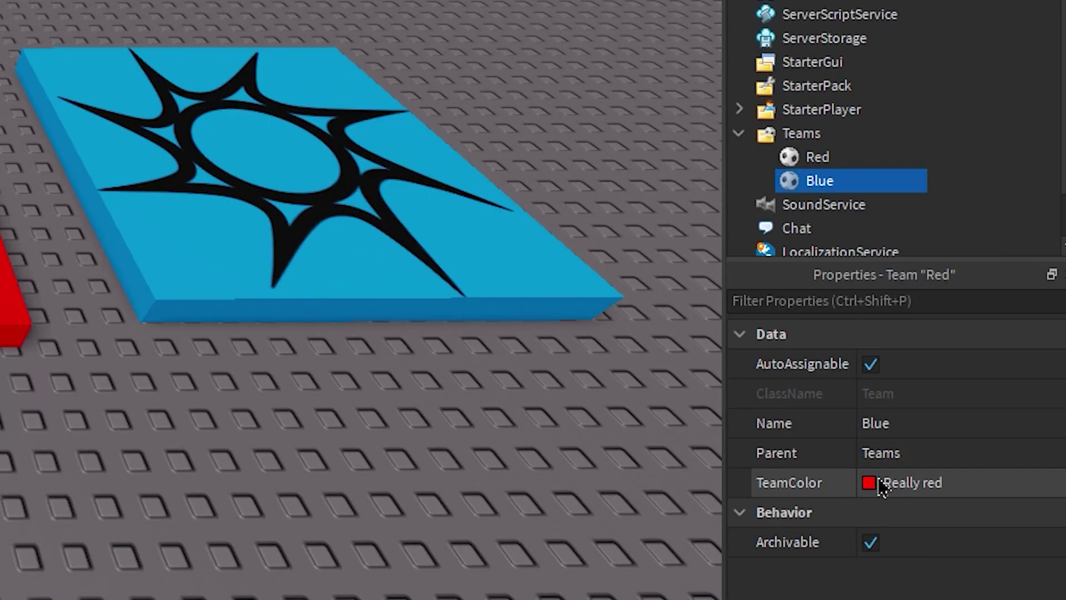
Set the Blue team's TeamColor to Electric blue and compare it with BlueSpawn's properties
left_click(881, 487)
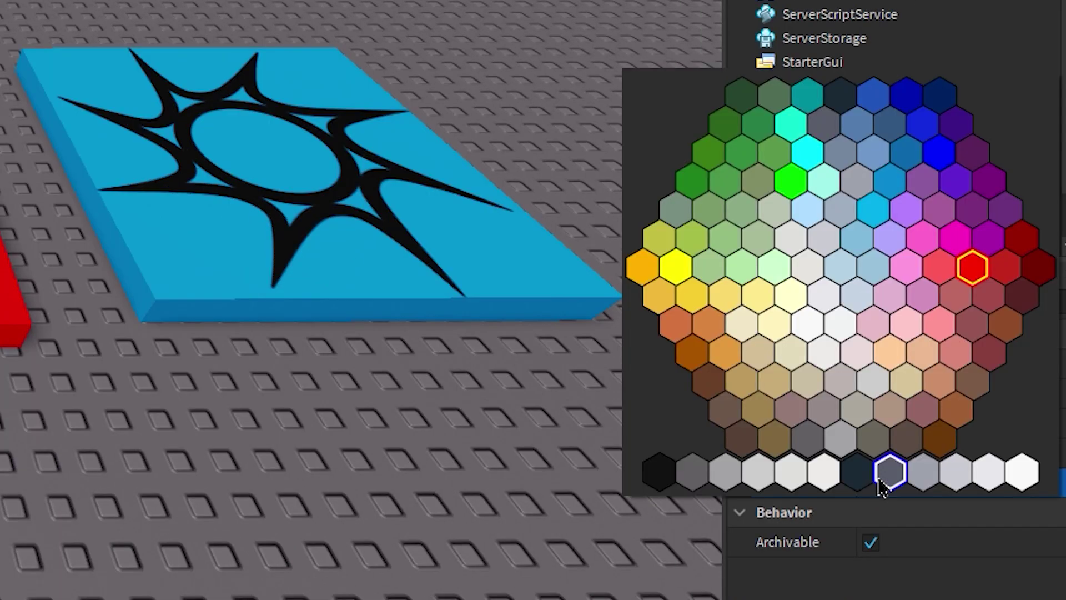
left_click(890, 181)
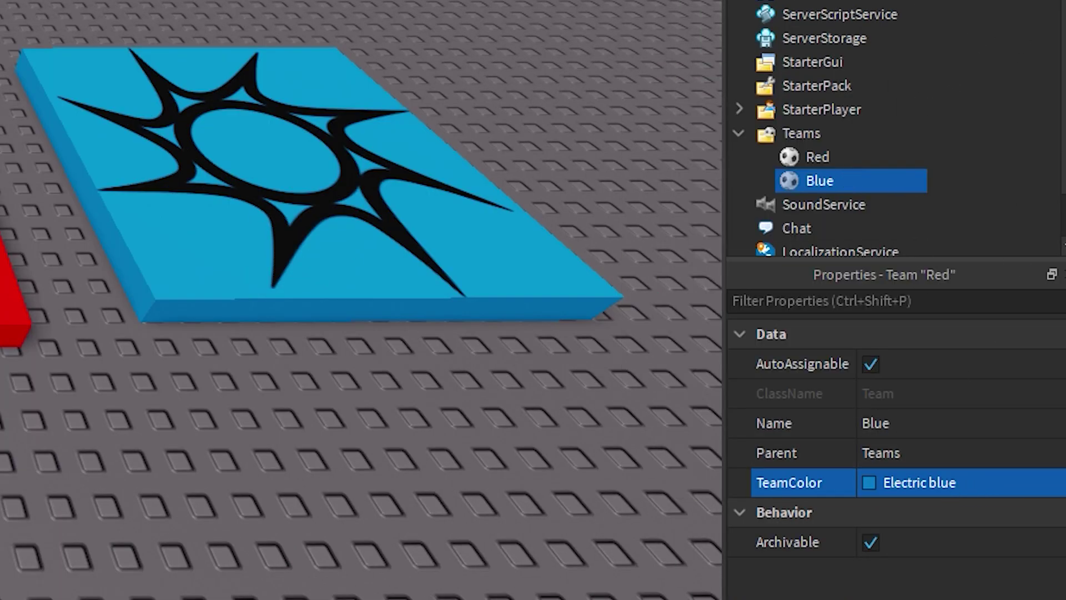
left_click(320, 184)
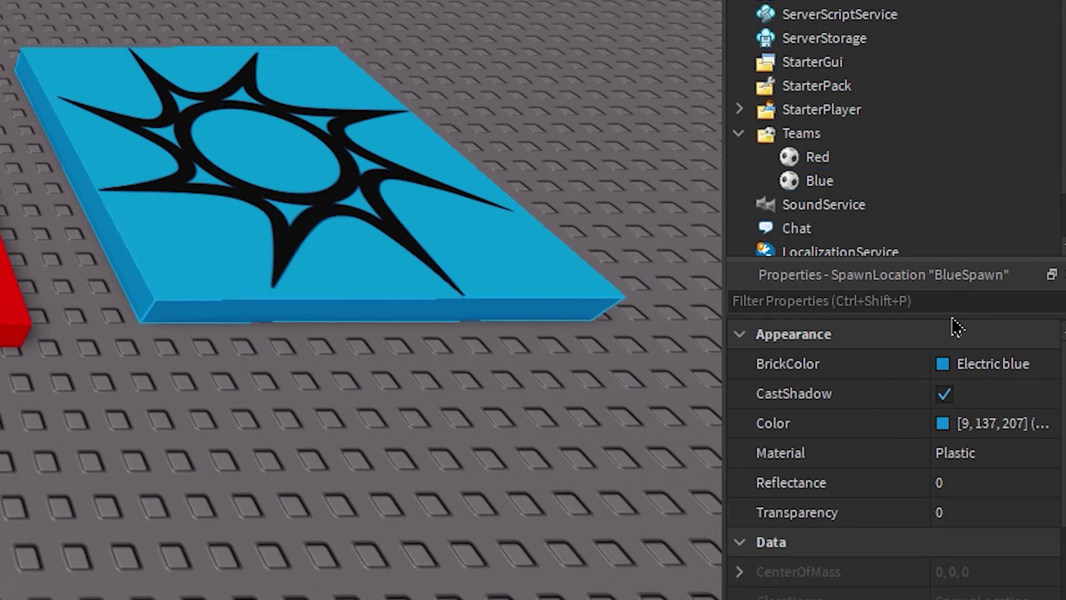
left_click(825, 182)
left_click(600, 484)
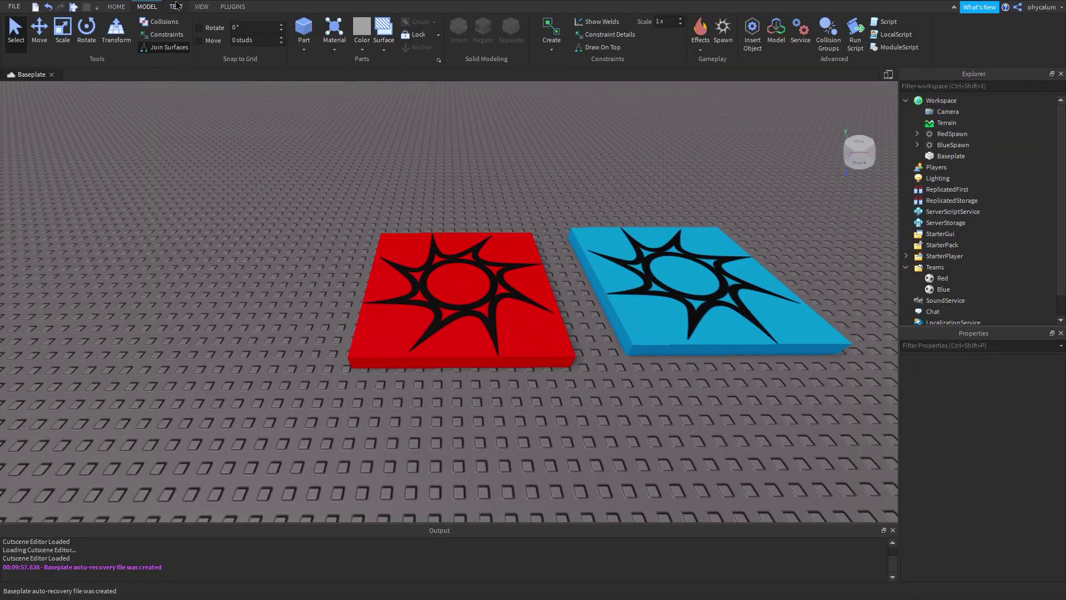
Playtest the place to check the Red and Blue teams and the assigned spawn, and stop the test
left_click(176, 7)
left_click(17, 27)
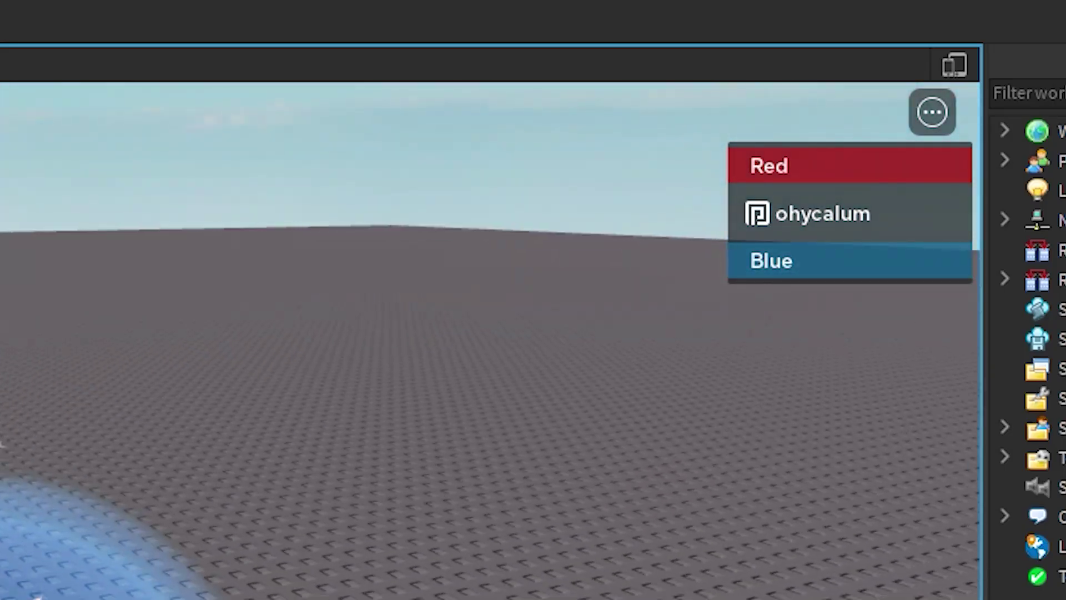
right_click_drag(235, 597, 236, 561)
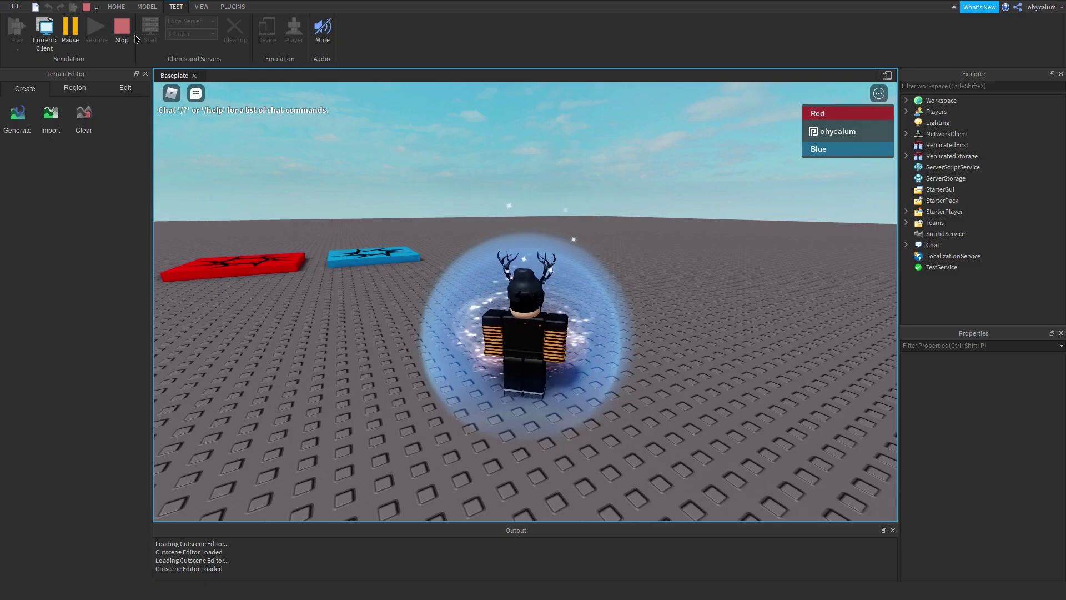
left_click(129, 39)
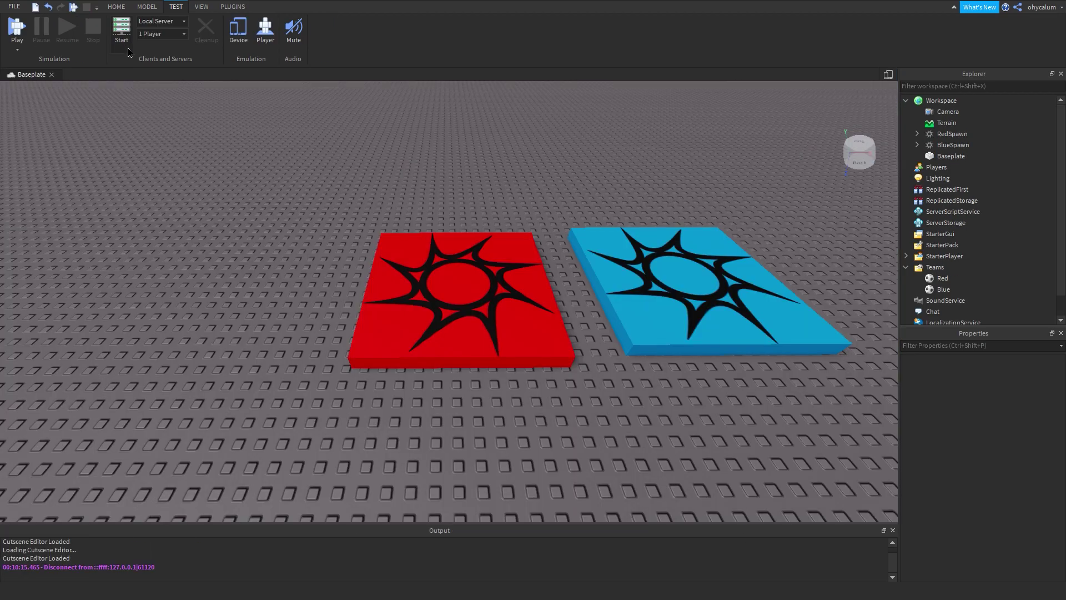
Delete the Red team and playtest the place with only the Blue team
left_click(937, 279)
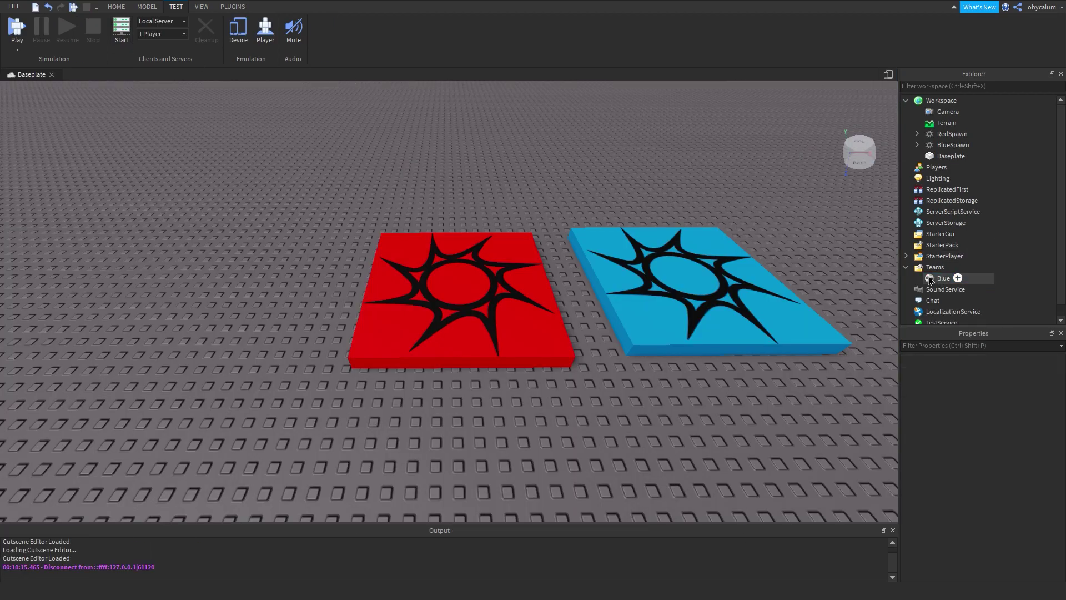
key("Delete")
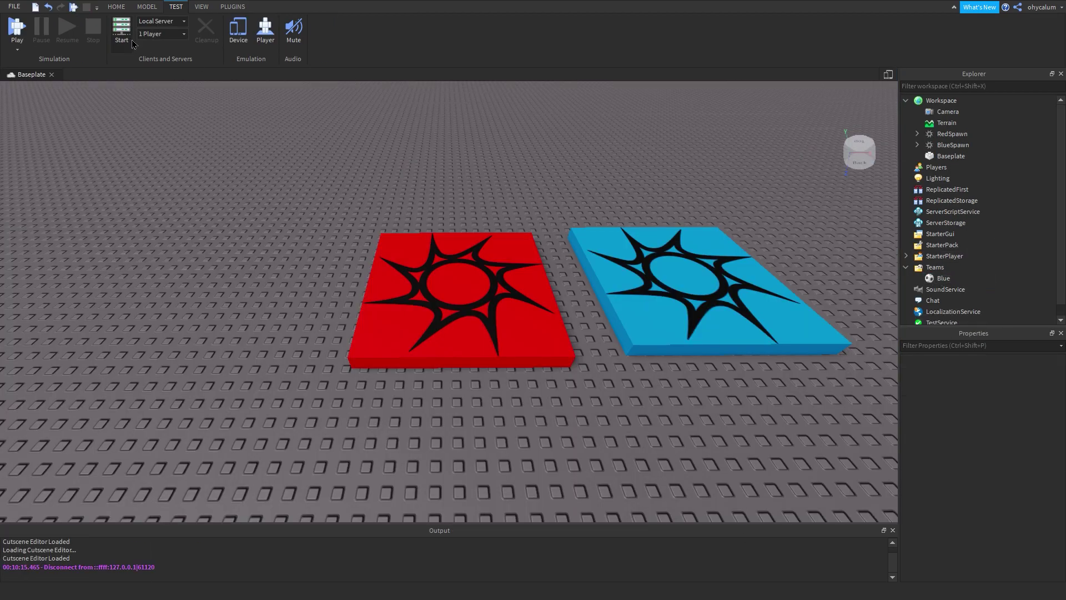
left_click(17, 27)
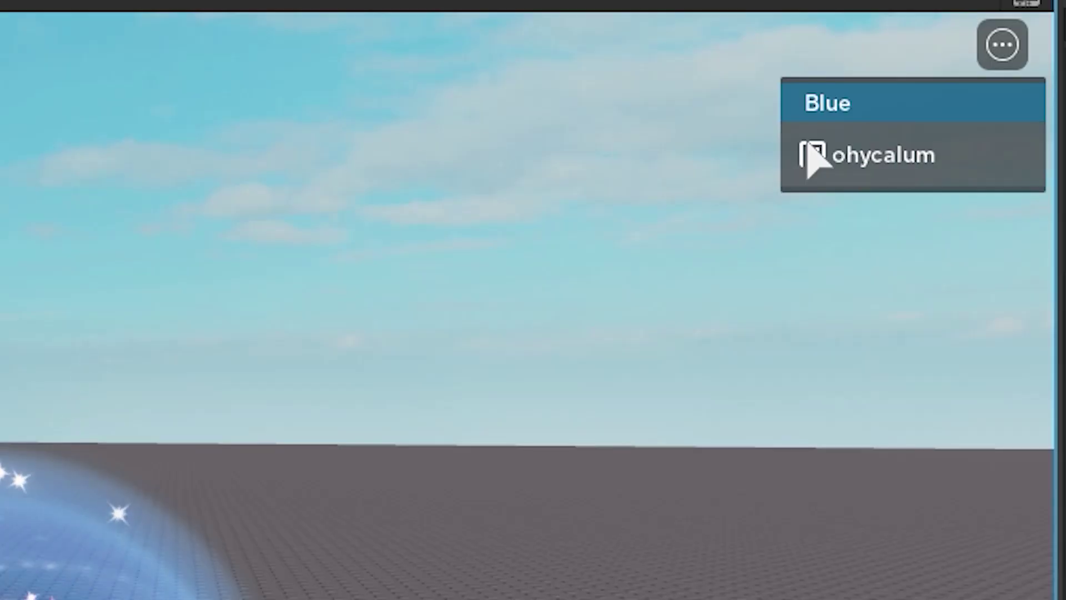
right_click_drag(487, 486, 500, 542)
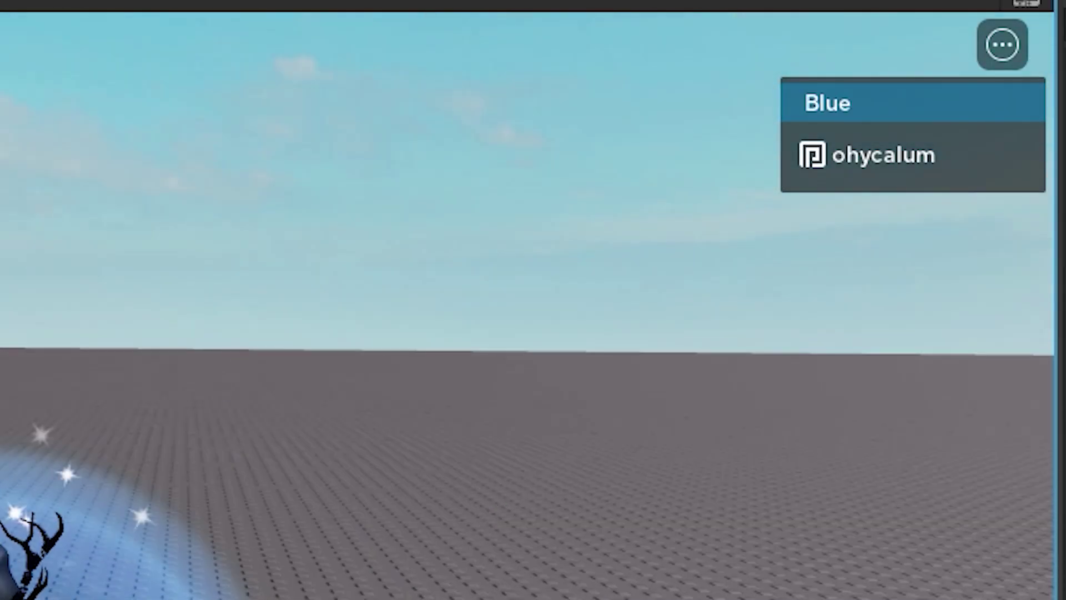
left_click(121, 34)
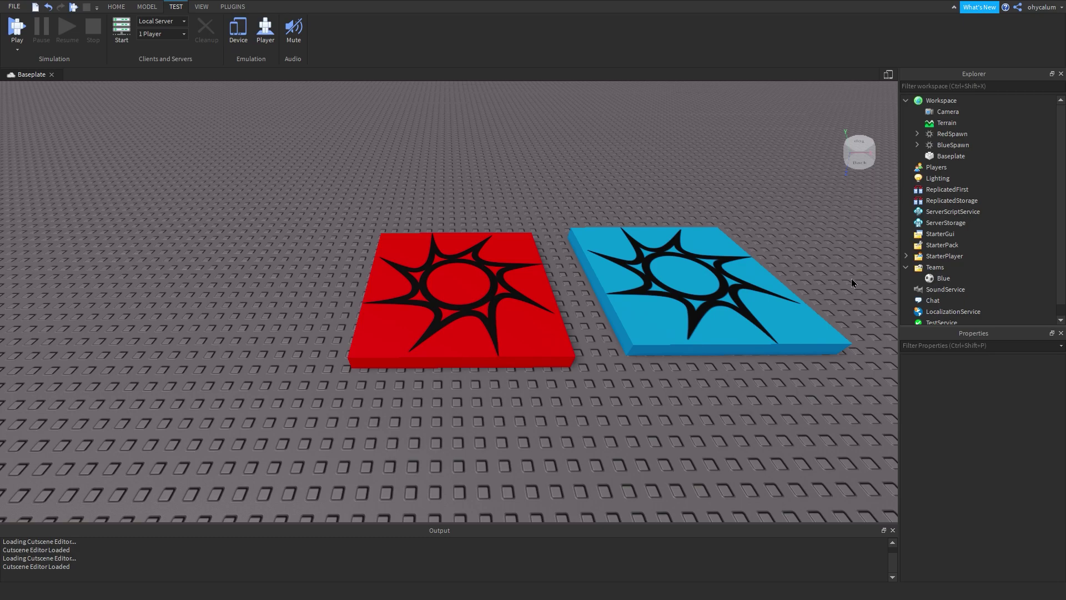
Undo the deletion of the Red team
key("ctrl+z")
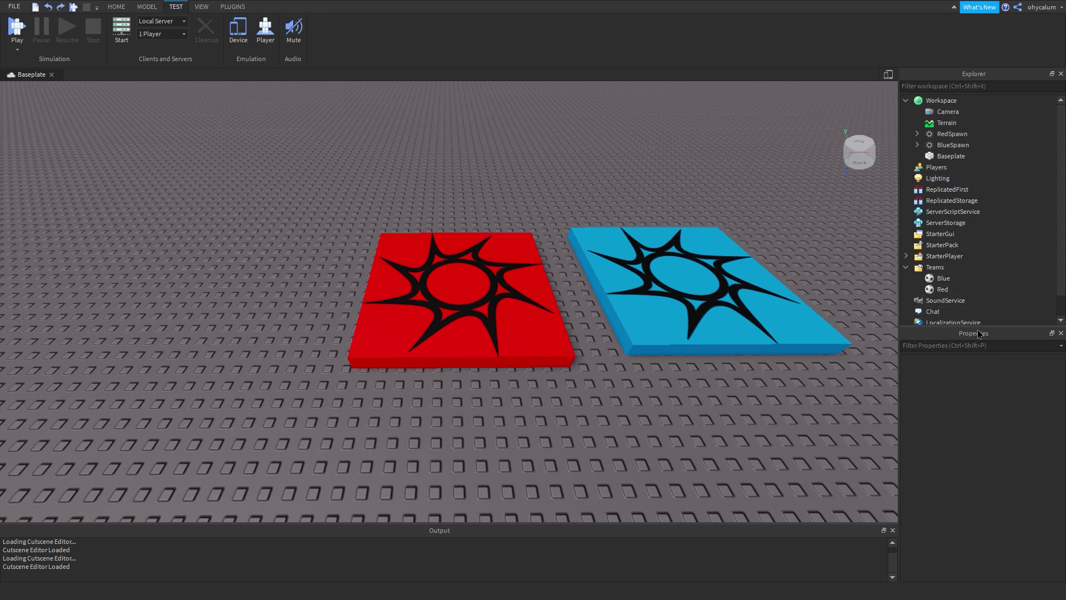
right_click_drag(574, 428, 579, 434)
scroll(578, 432, "down", 3)
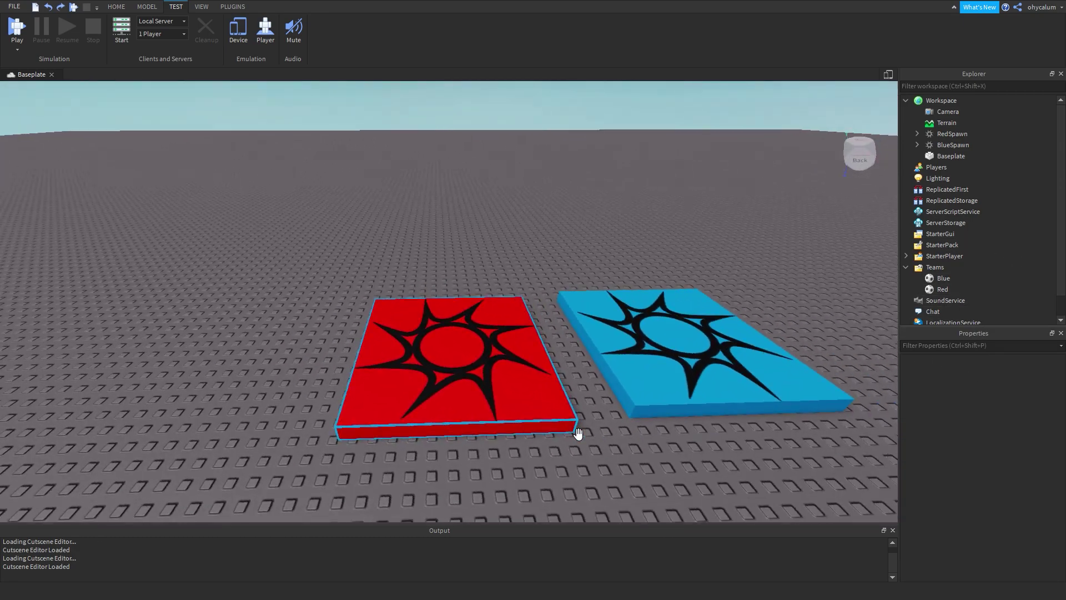